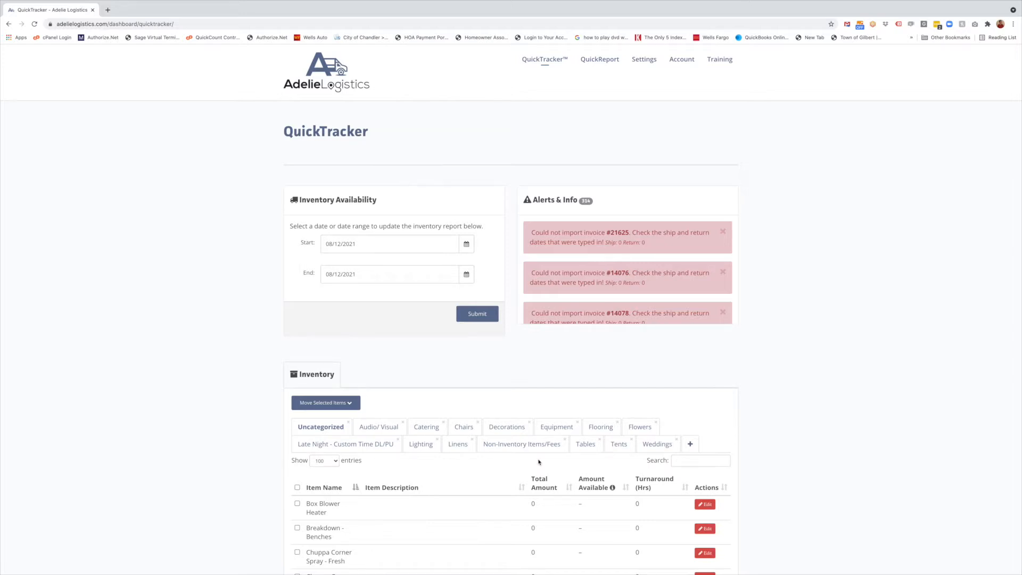
Go to QuickReport and pick Linens from the category list
scroll(772, 391, down, 1)
scroll(772, 391, up, 1)
click(603, 64)
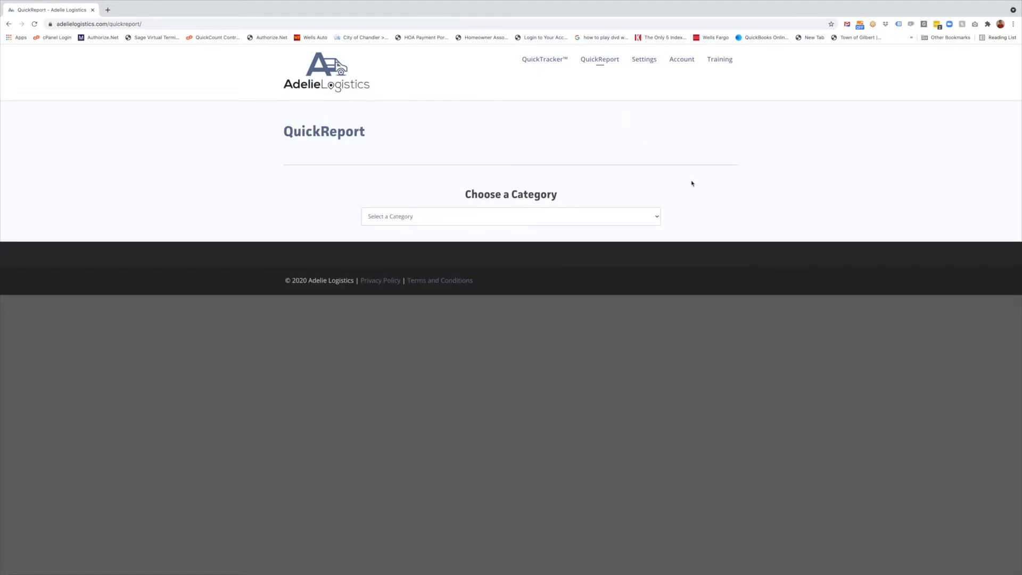
click(606, 223)
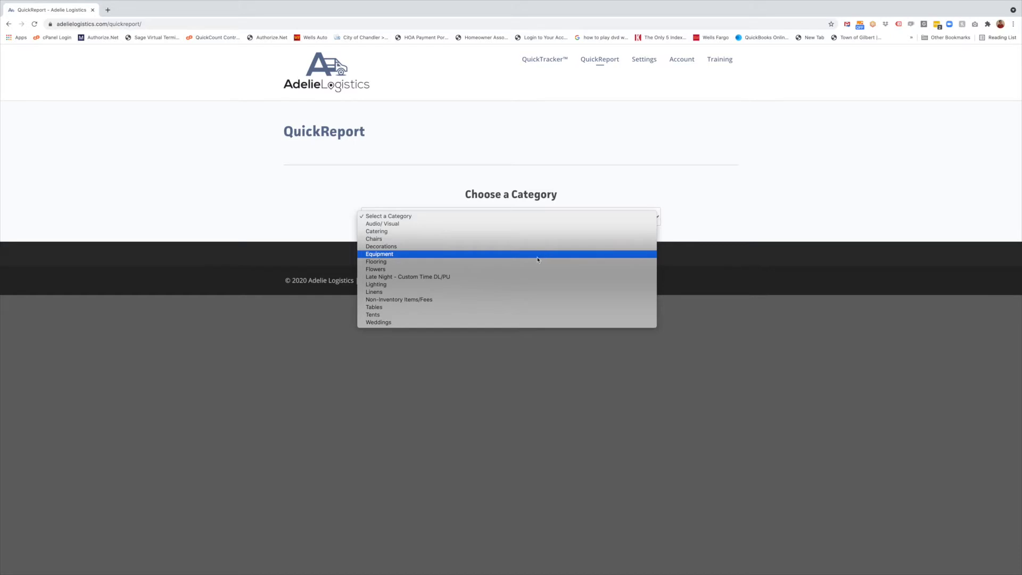
click(389, 293)
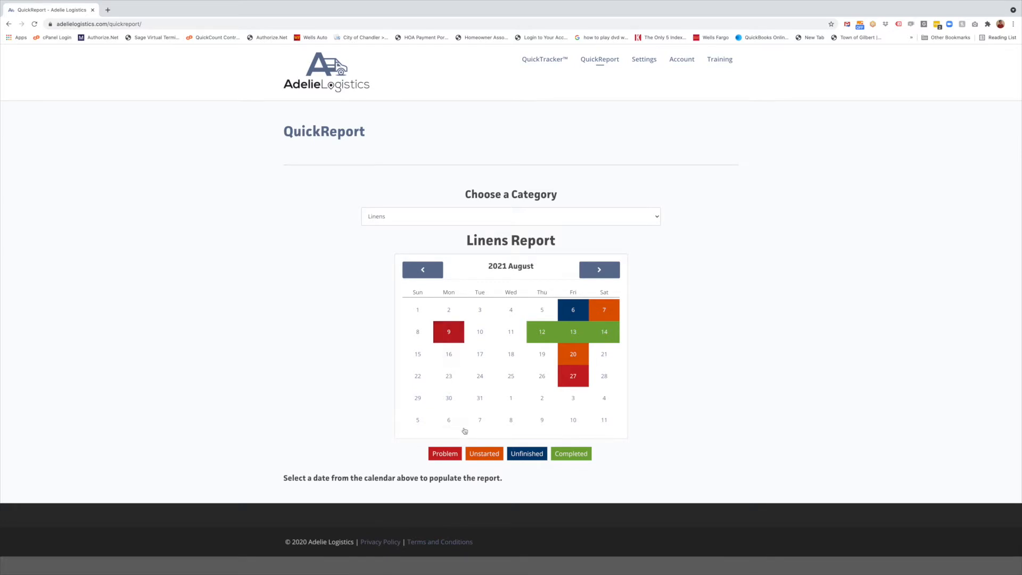
drag(474, 454, 494, 454)
click(485, 454)
drag(474, 454, 495, 454)
click(488, 454)
drag(511, 453, 540, 454)
click(524, 454)
drag(554, 454, 586, 454)
click(453, 455)
drag(479, 455, 502, 457)
Load the August 20 2021 Linens report from the calendar and view its table
click(575, 355)
scroll(720, 369, down, 4)
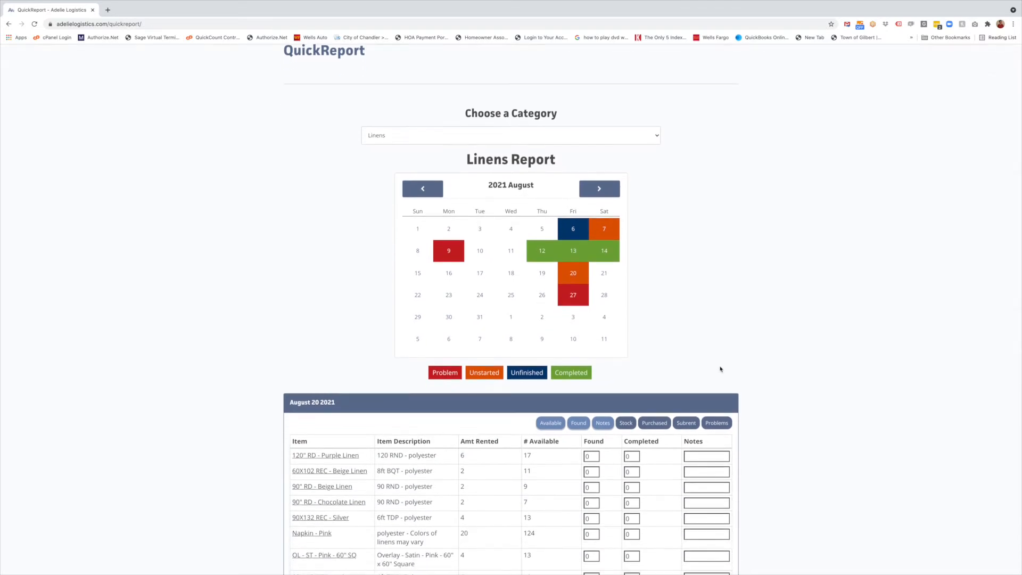
scroll(721, 368, up, 1)
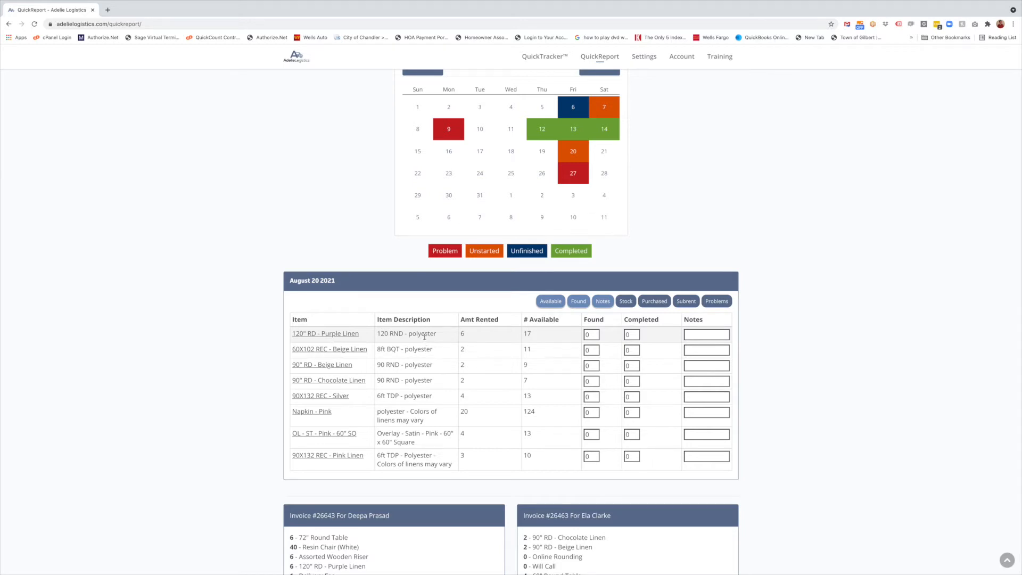
scroll(432, 337, up, 1)
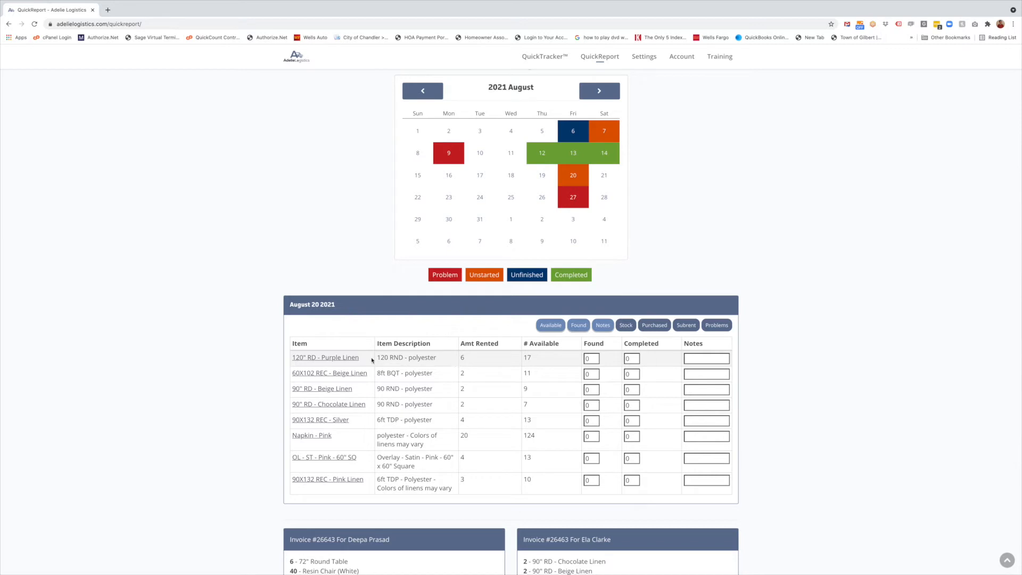
Expand 120" RD - Purple Linen to see its 6 rented and jump to invoice #26643
click(324, 359)
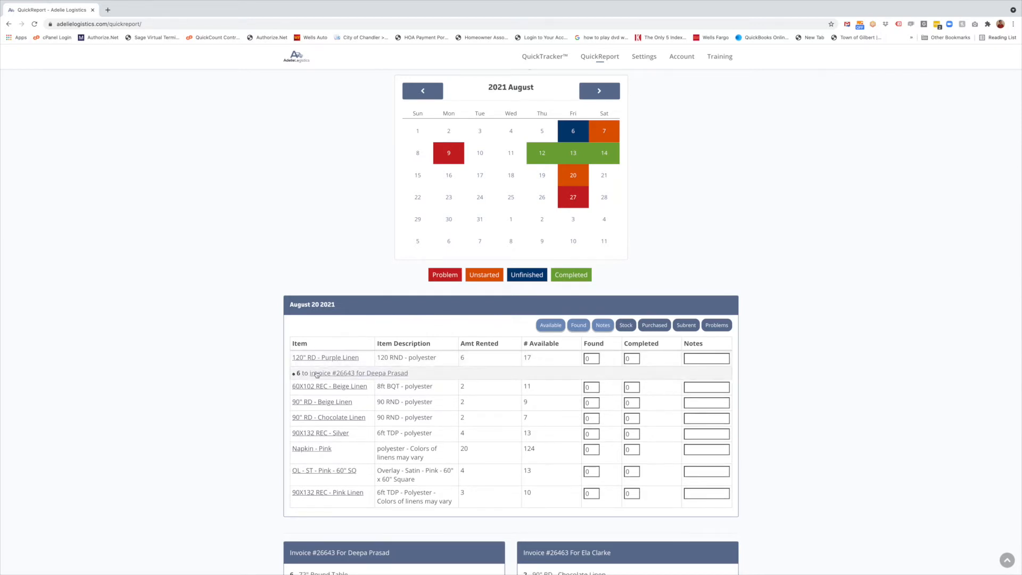
double_click(299, 373)
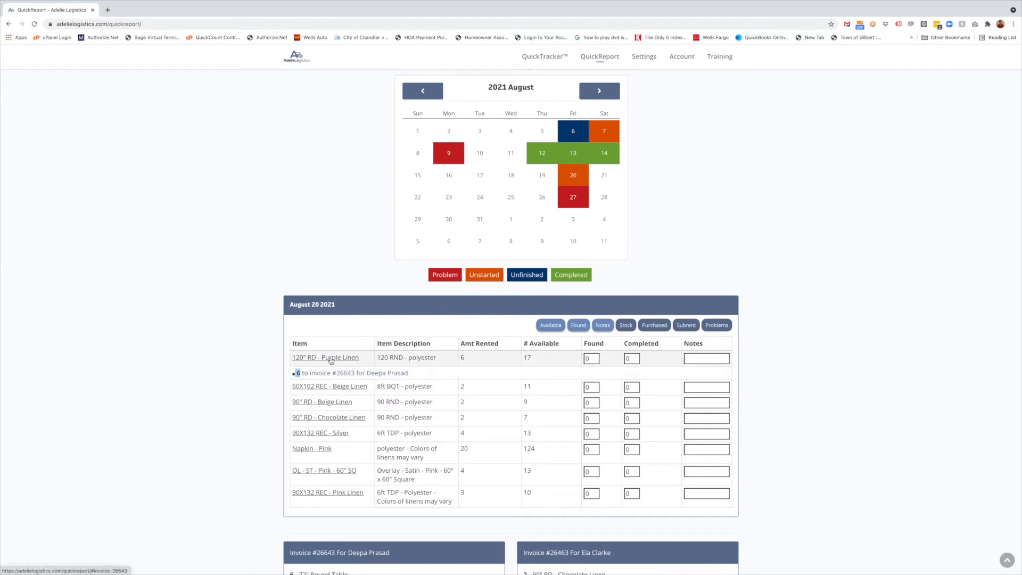
click(351, 375)
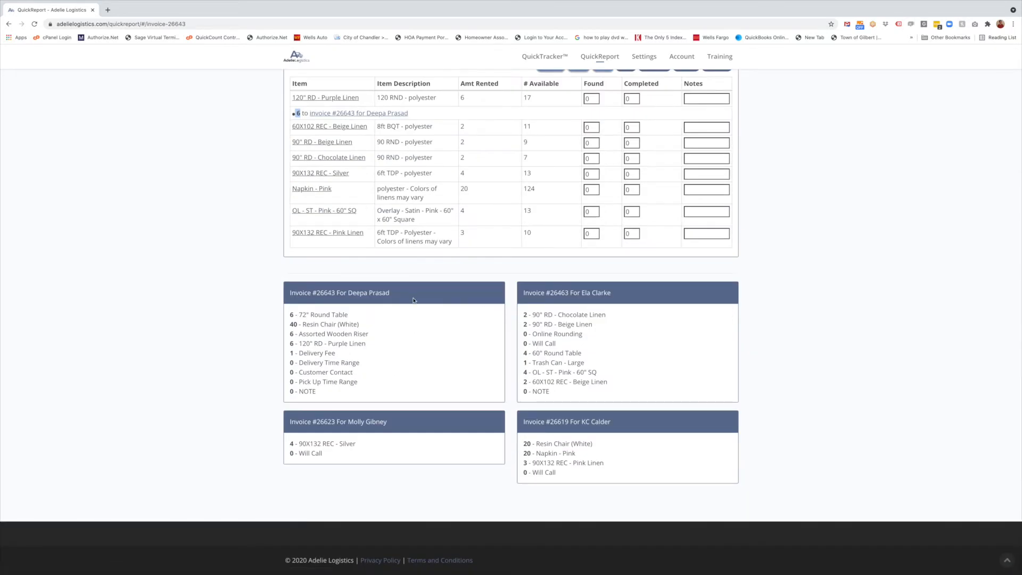
drag(304, 293, 379, 293)
drag(302, 315, 308, 392)
click(321, 380)
scroll(321, 381, up, 1)
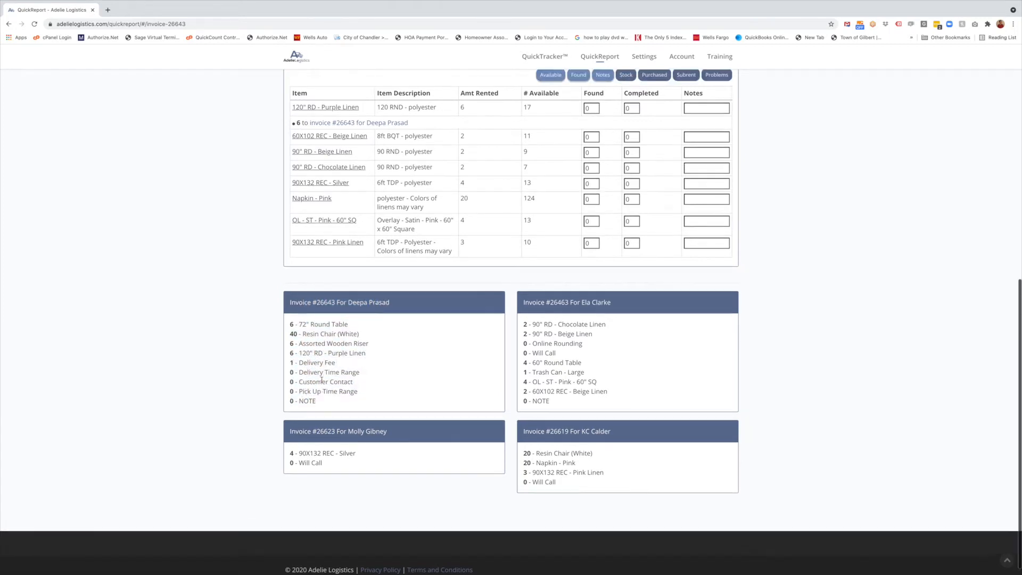
scroll(322, 381, down, 1)
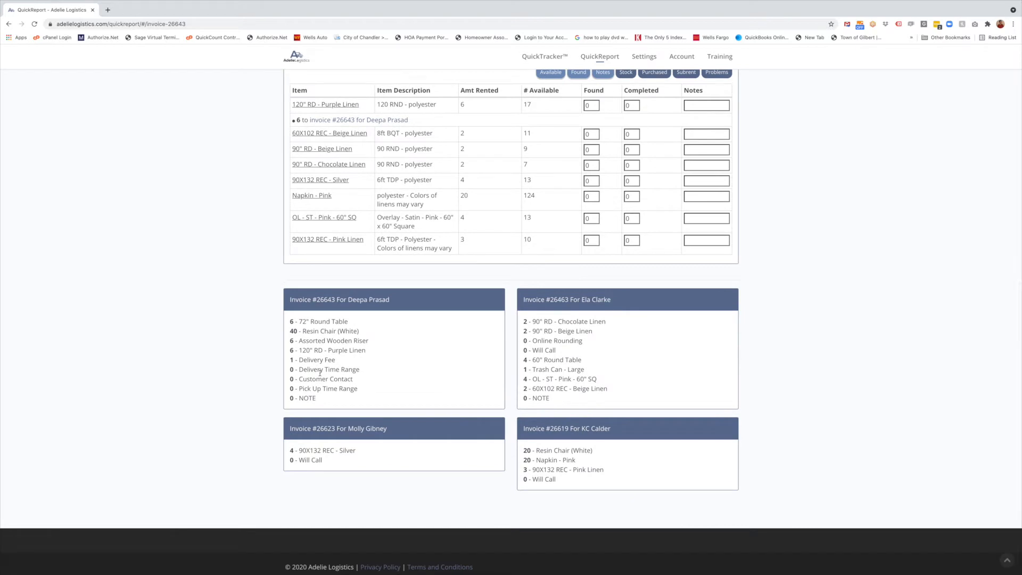
drag(290, 323, 357, 351)
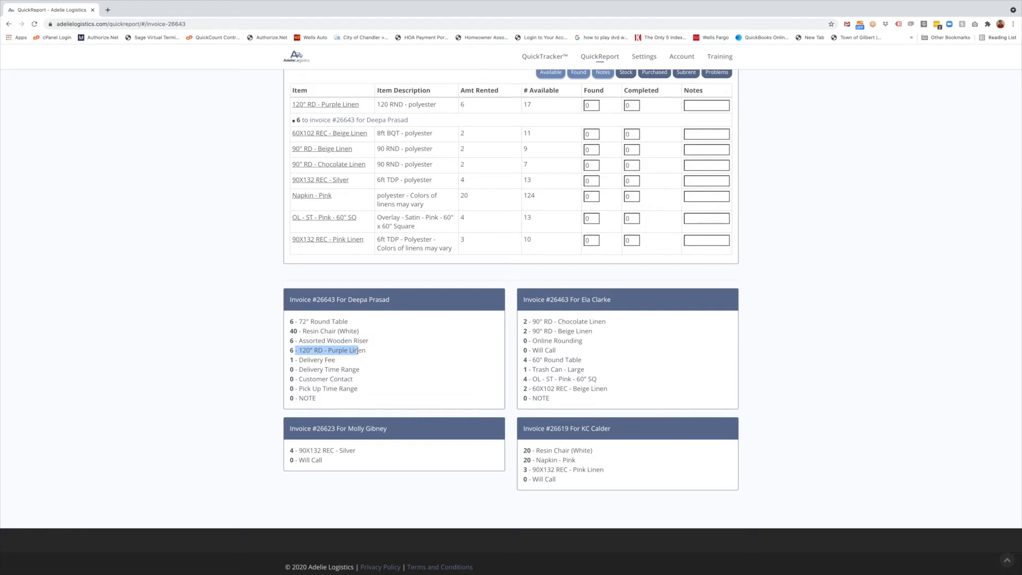
click(356, 352)
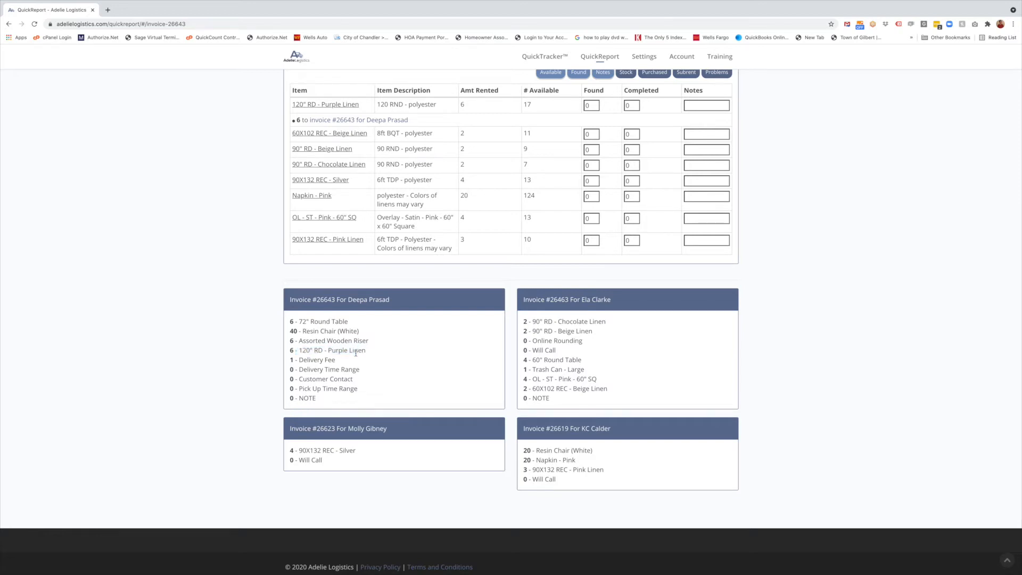
drag(355, 352, 307, 352)
click(300, 343)
click(300, 324)
drag(299, 323, 359, 352)
click(293, 352)
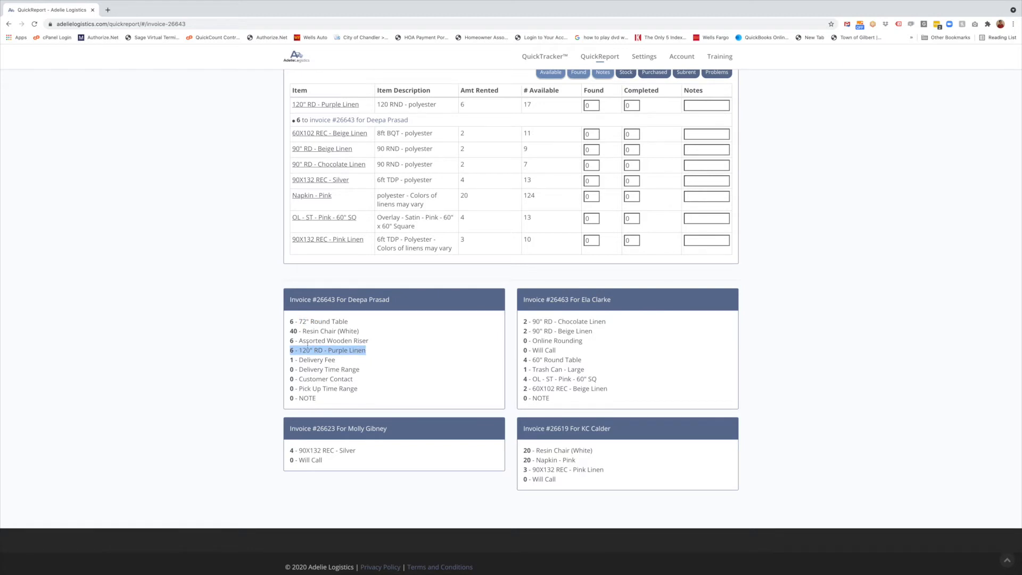
drag(289, 323, 320, 351)
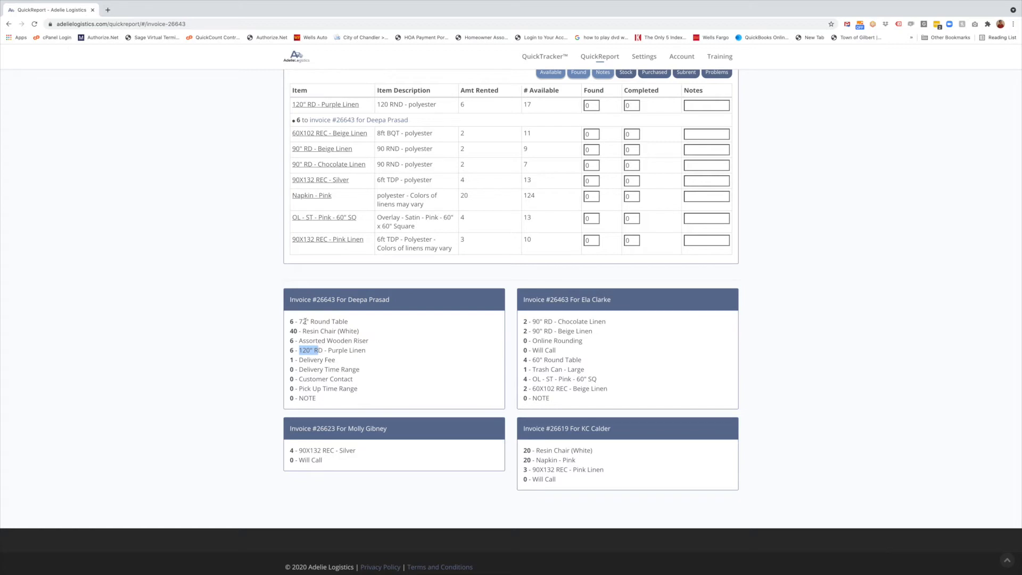
drag(300, 321, 340, 322)
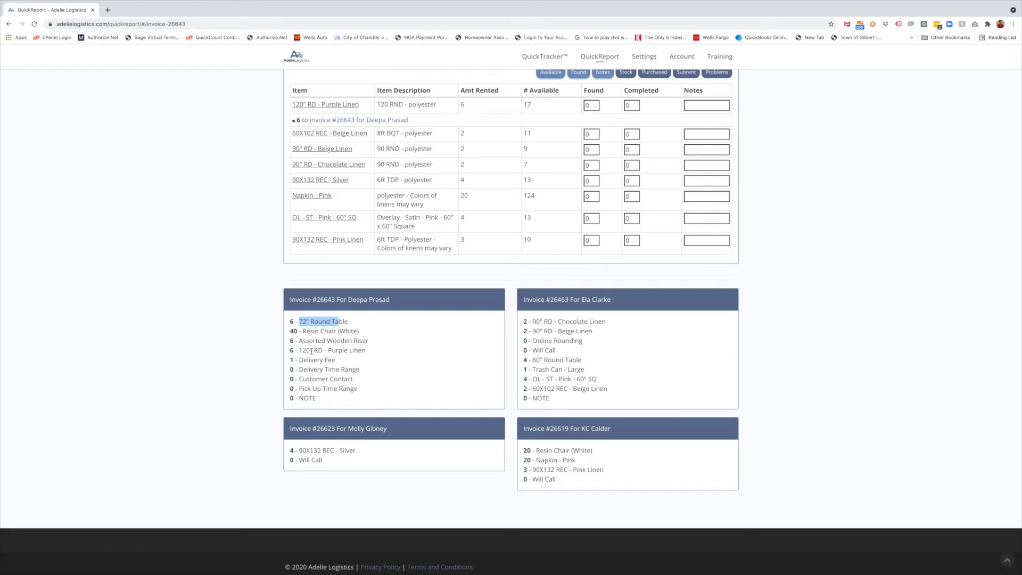
drag(302, 350, 312, 351)
drag(290, 323, 329, 381)
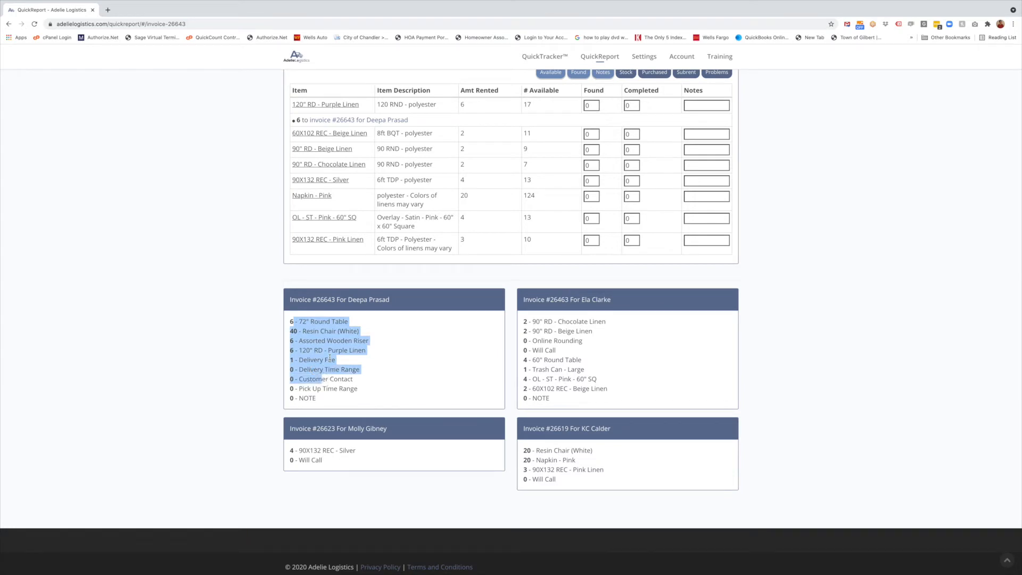
click(330, 358)
scroll(374, 357, up, 2)
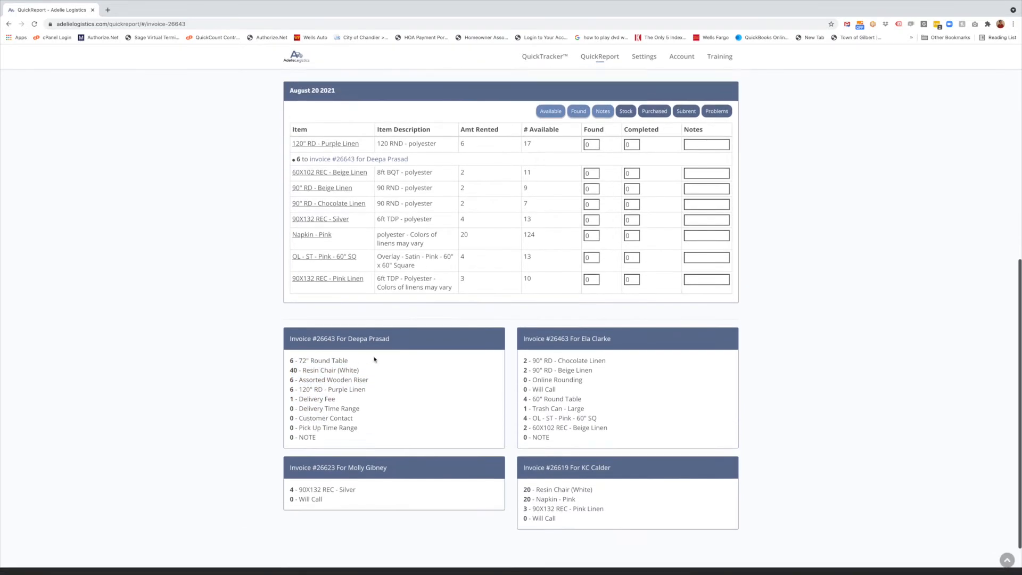
drag(304, 366, 320, 377)
click(374, 380)
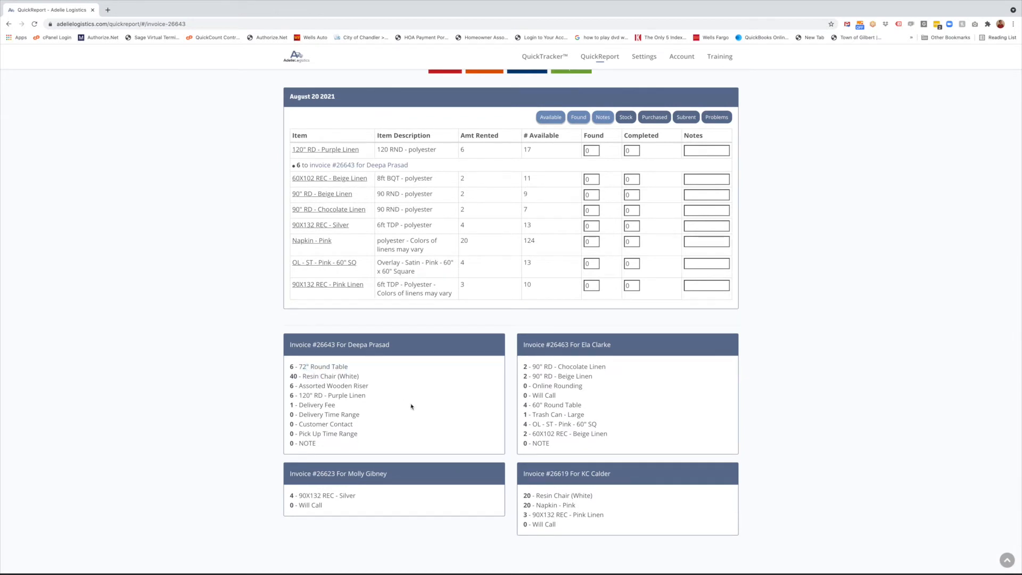
scroll(412, 407, up, 3)
scroll(437, 430, up, 1)
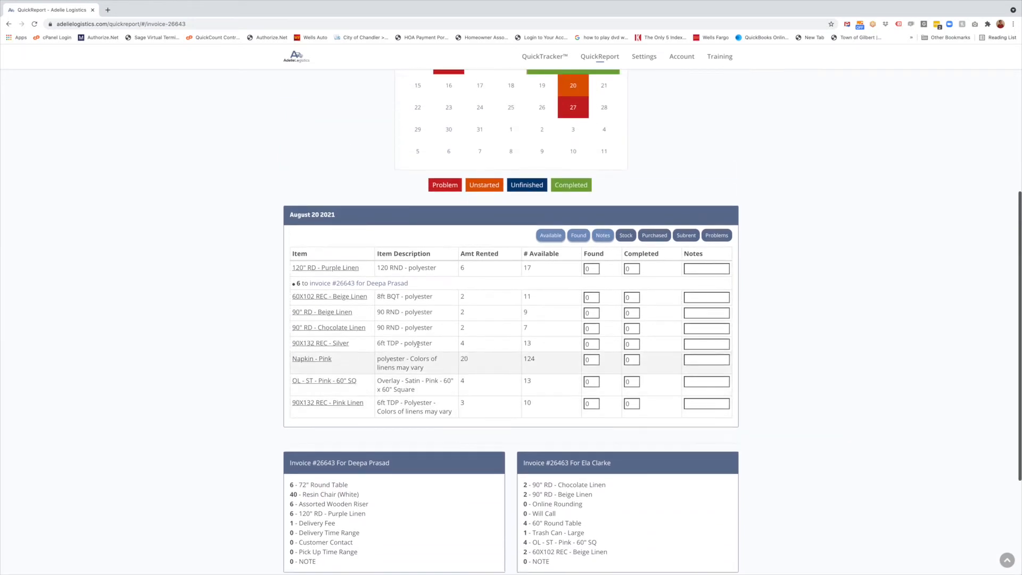
scroll(386, 325, up, 1)
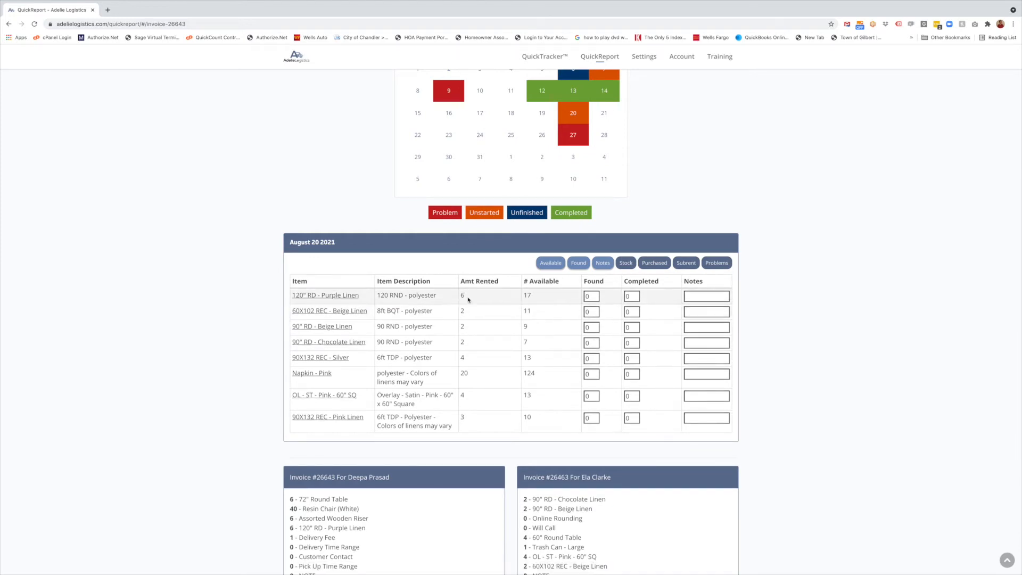
scroll(473, 383, up, 1)
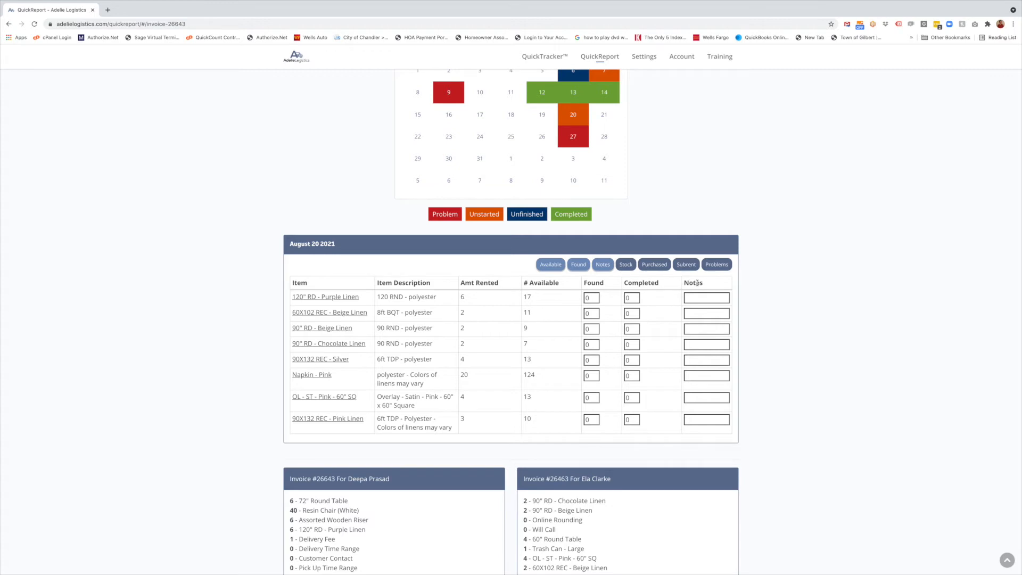
Hide the Notes, Found and Available columns in the August 20 linens table
click(604, 267)
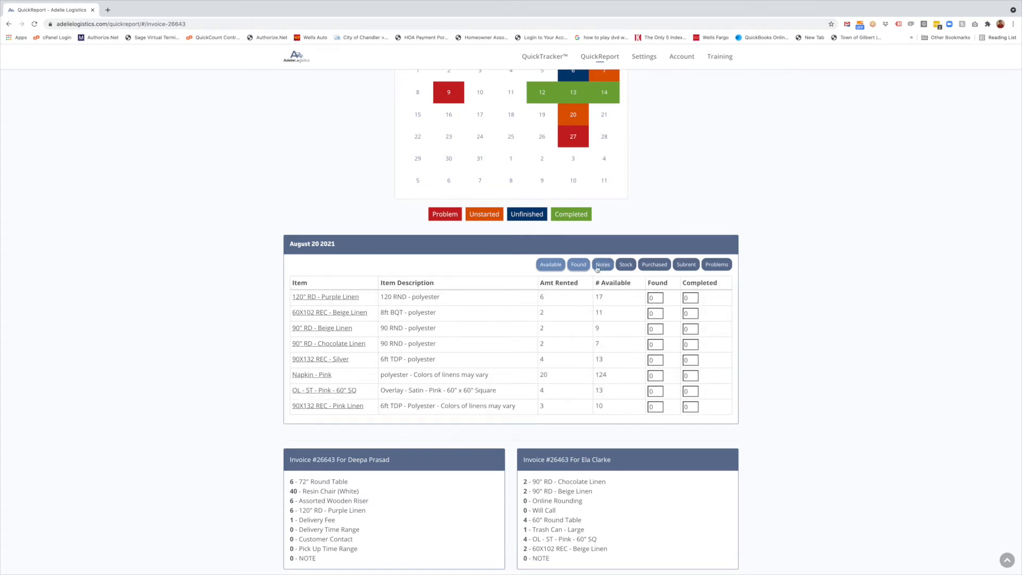
click(580, 269)
click(559, 270)
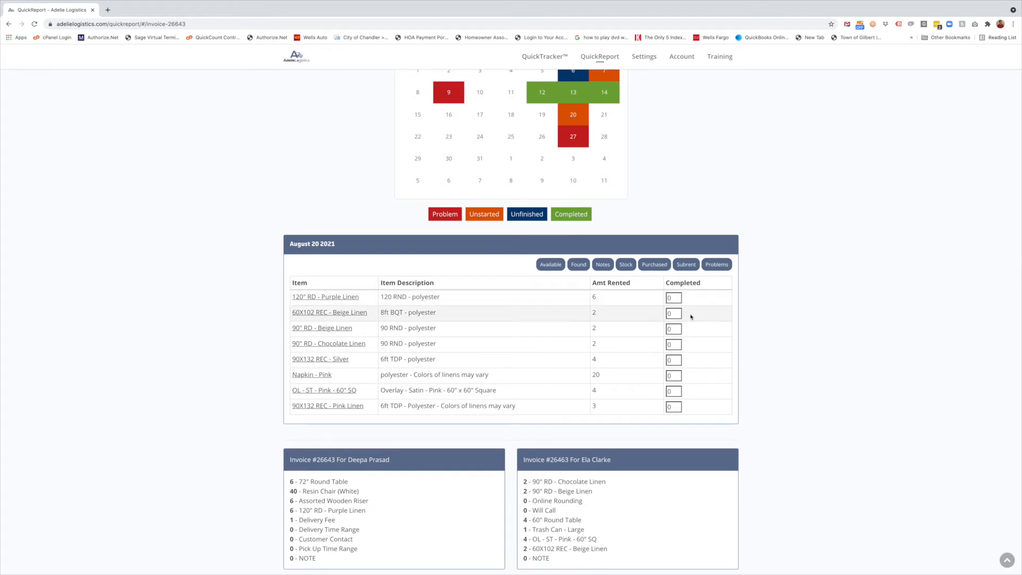
scroll(706, 315, down, 1)
scroll(706, 315, up, 1)
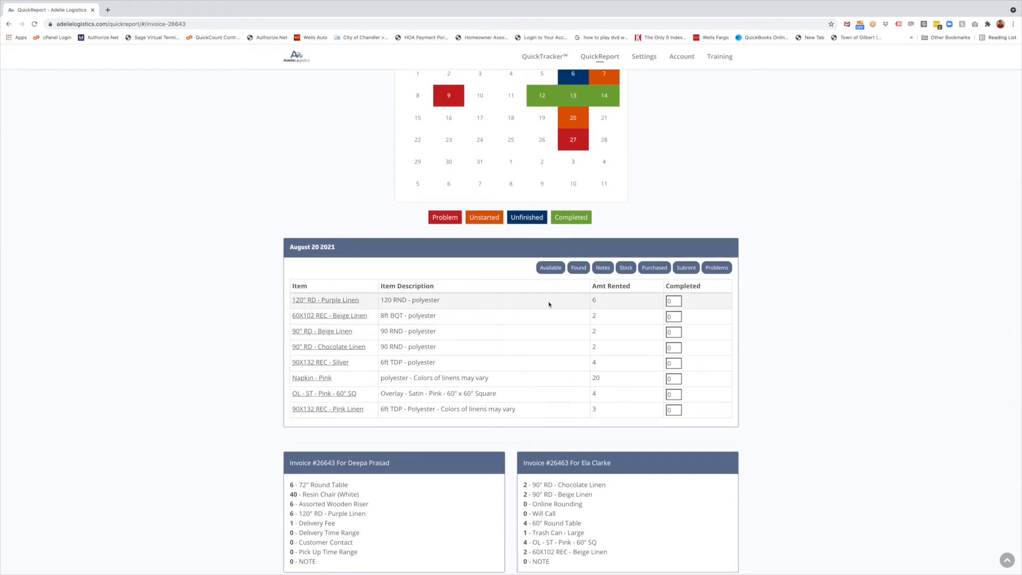
Record 6 completed for the 120" RD - Purple Linen
click(667, 301)
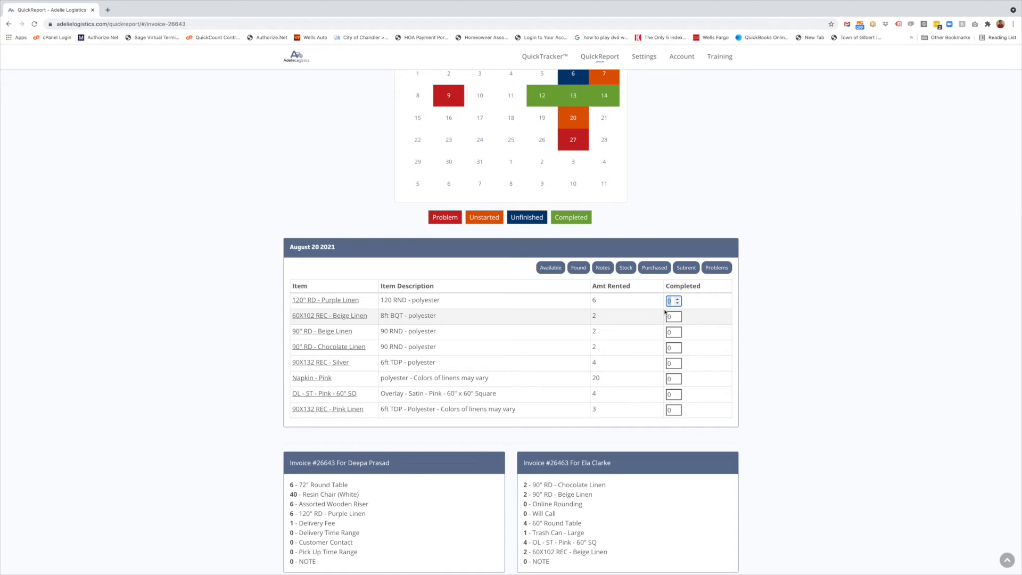
text(6)
click(756, 308)
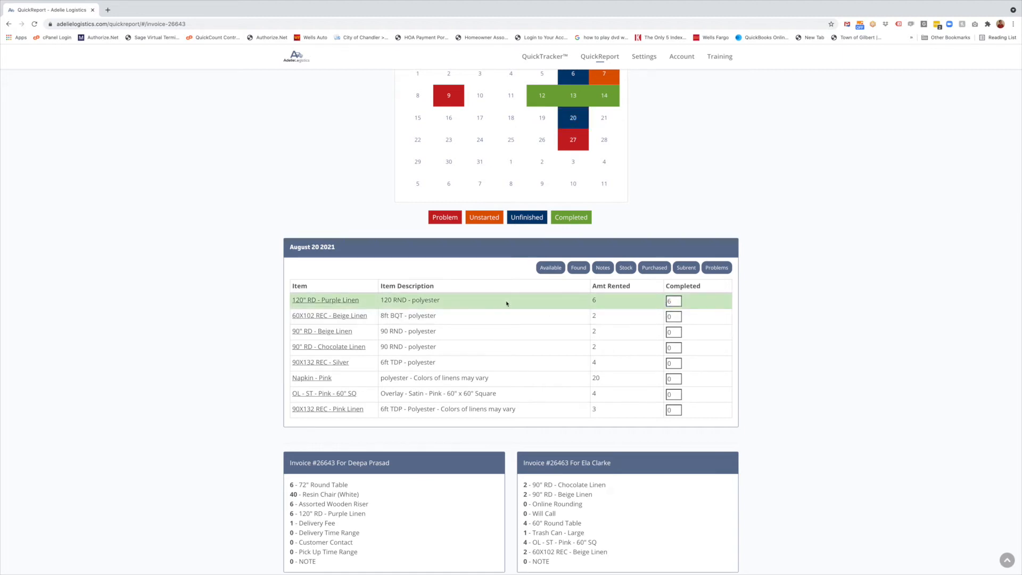
scroll(543, 315, up, 1)
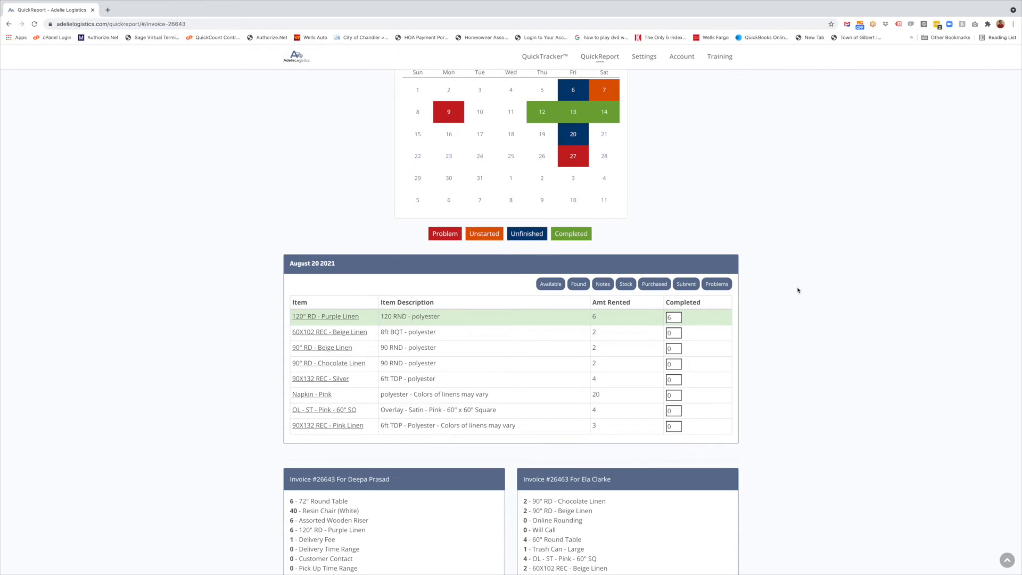
scroll(787, 273, down, 1)
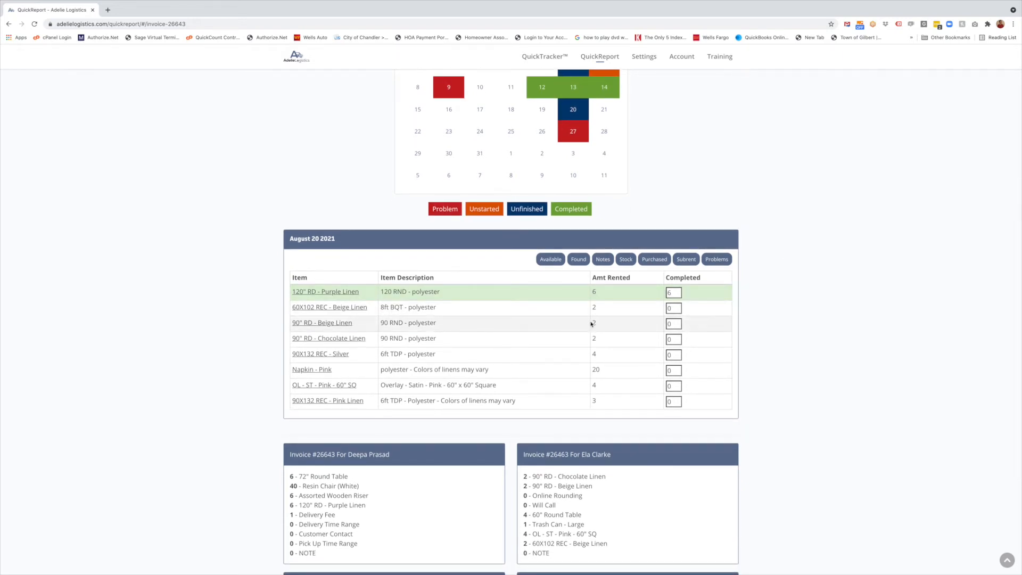
scroll(700, 335, down, 1)
Enter completed counts 2, 2, 2, 4, 20 and 4 for the next six linens
click(671, 295)
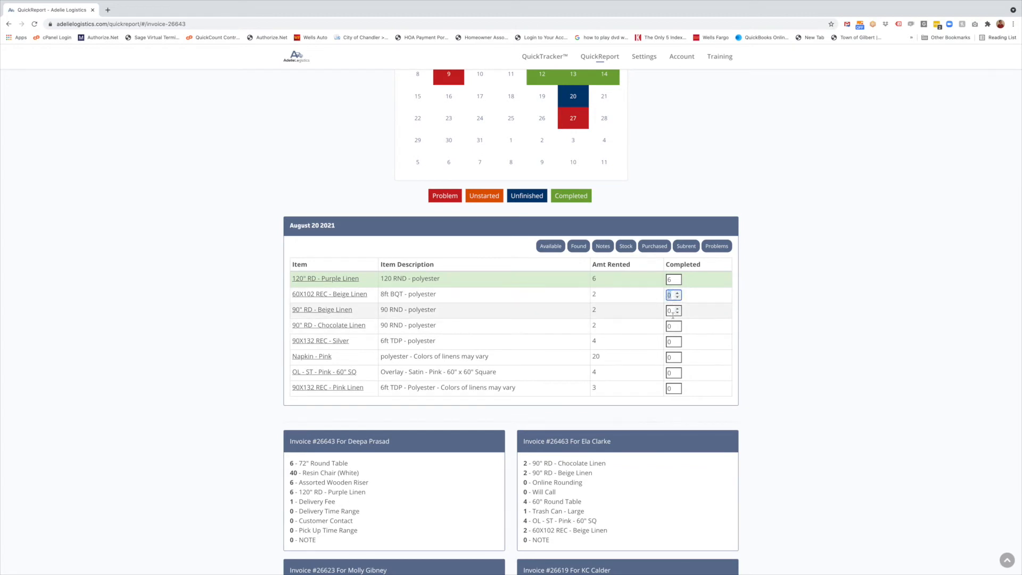
text(2)
click(674, 310)
text(2)
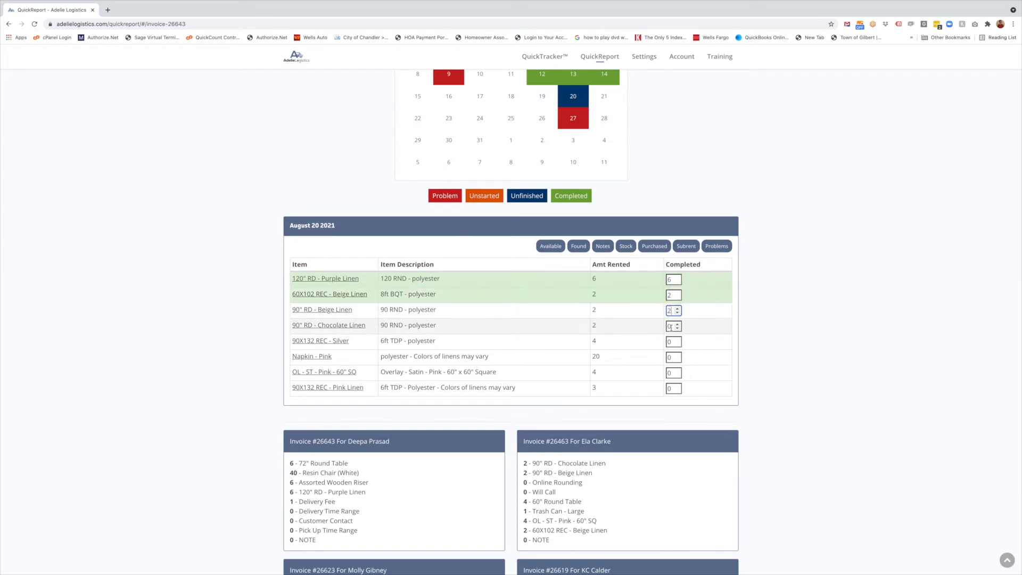
click(673, 326)
text(2)
click(668, 344)
text(4)
click(668, 358)
text(20)
click(669, 373)
text(4)
click(673, 389)
Enter 3 for 90X132 REC - Pink Linen, then reset Napkin - Pink completed to 0
text(3)
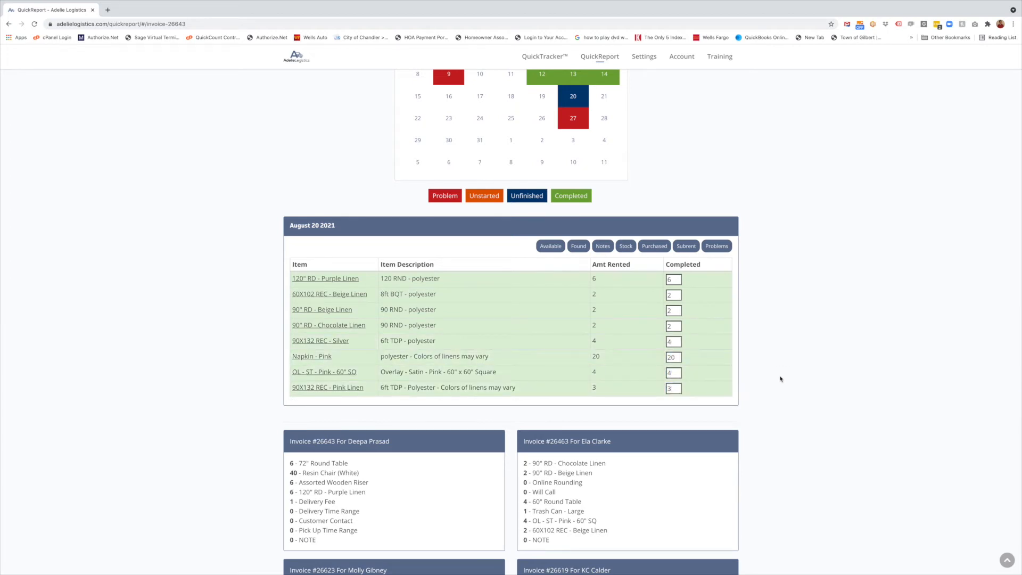
scroll(781, 379, up, 1)
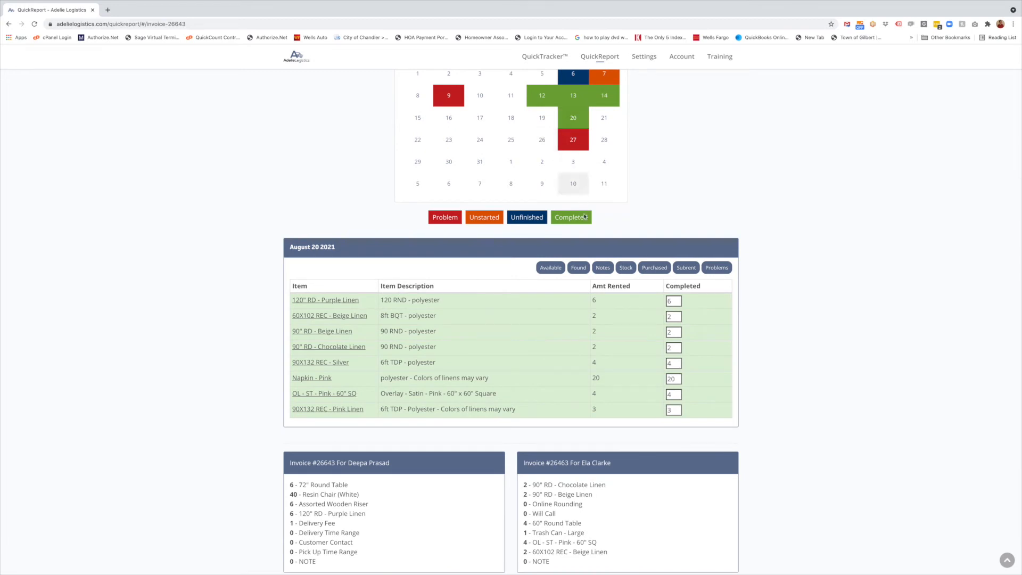
scroll(448, 308, down, 1)
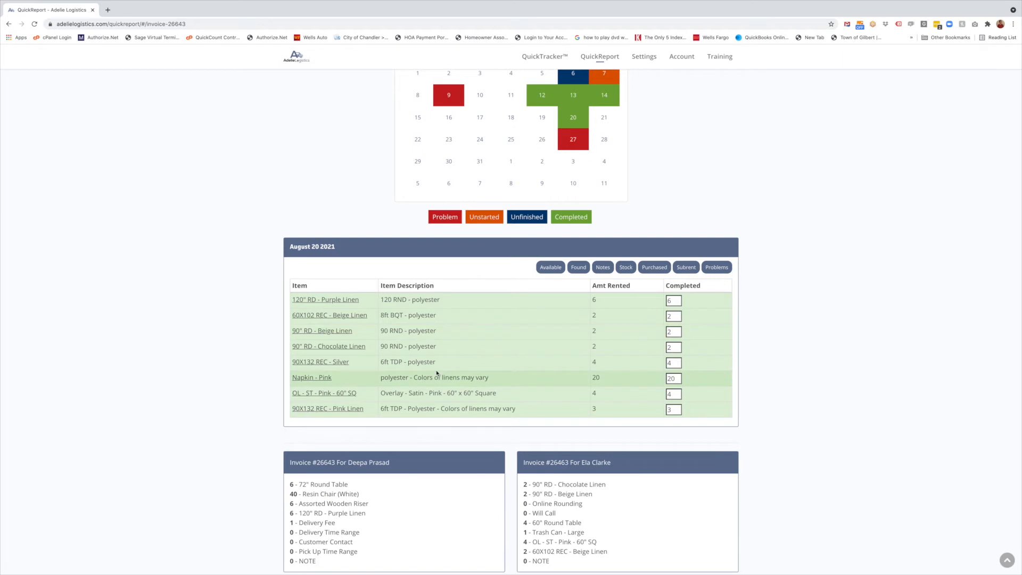
scroll(460, 372, down, 1)
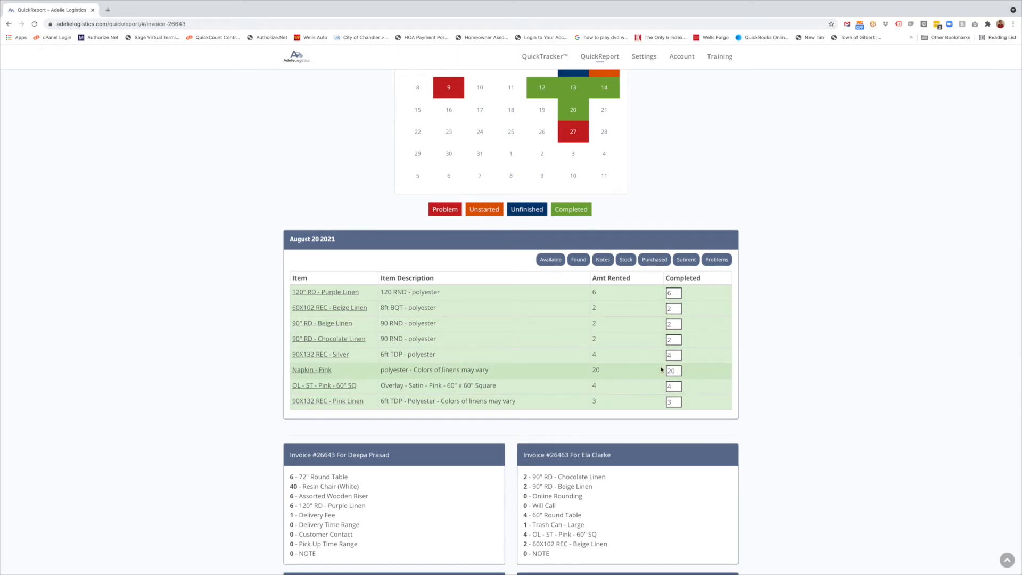
scroll(774, 342, up, 2)
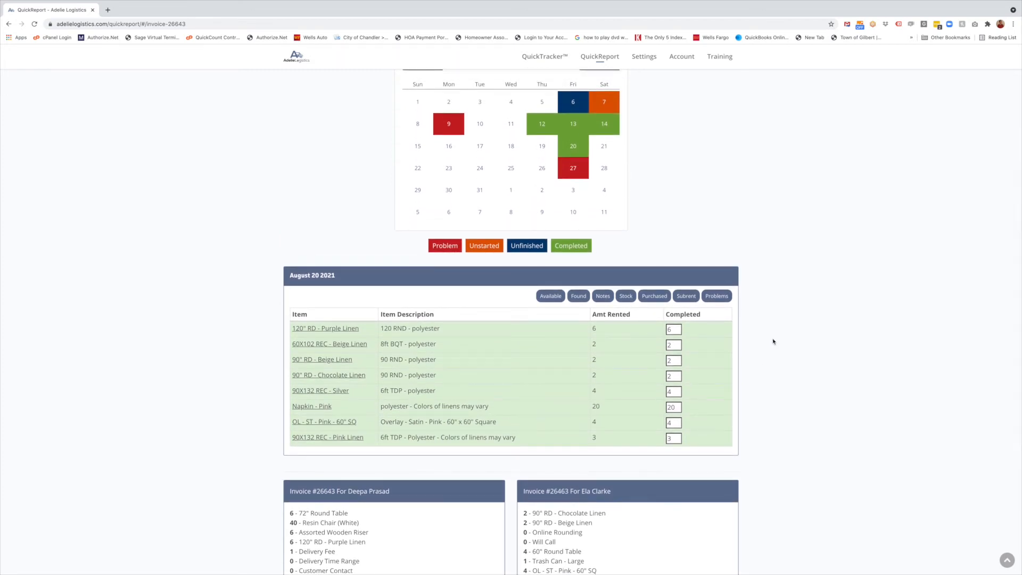
double_click(673, 408)
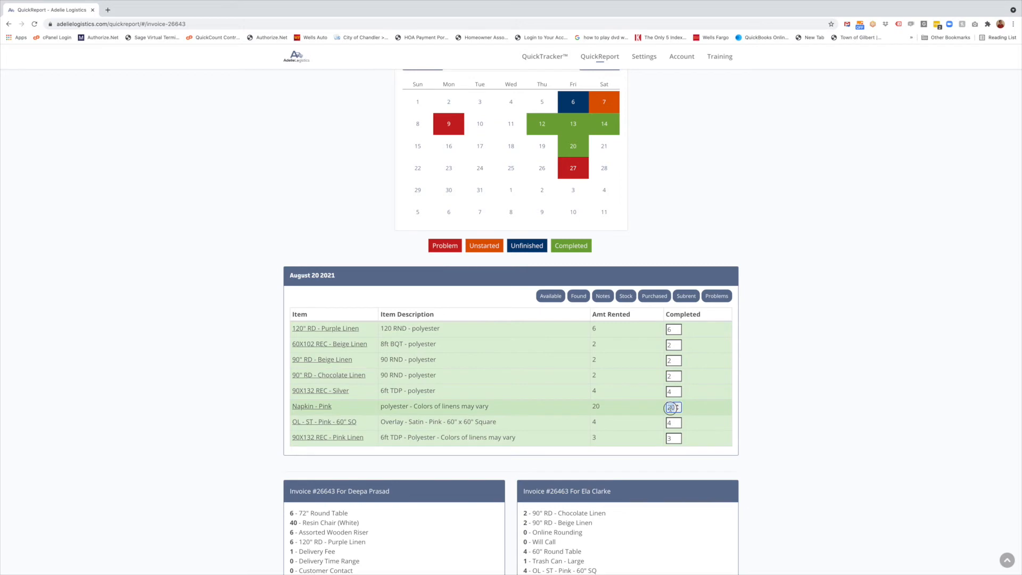
text(0)
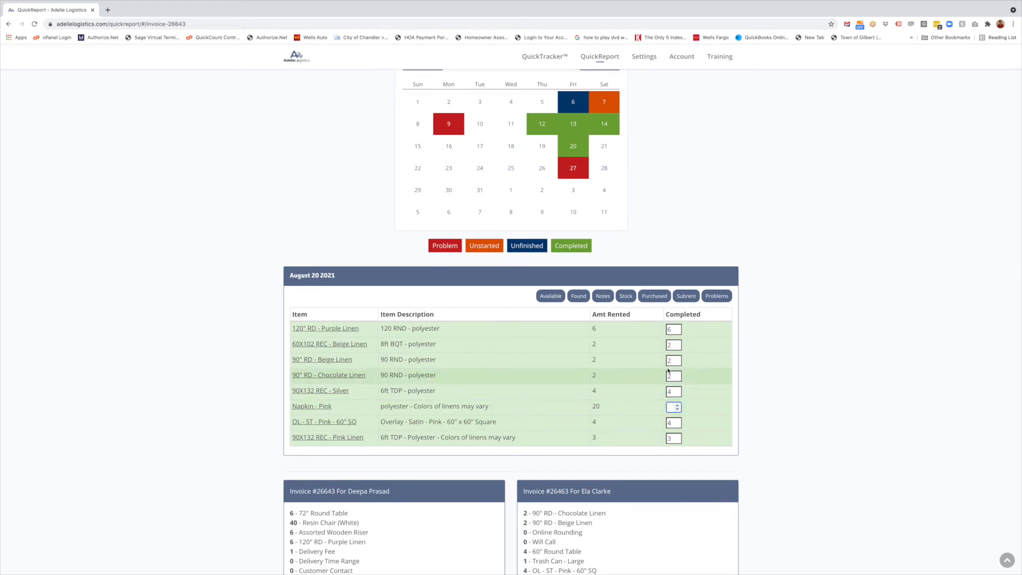
click(798, 404)
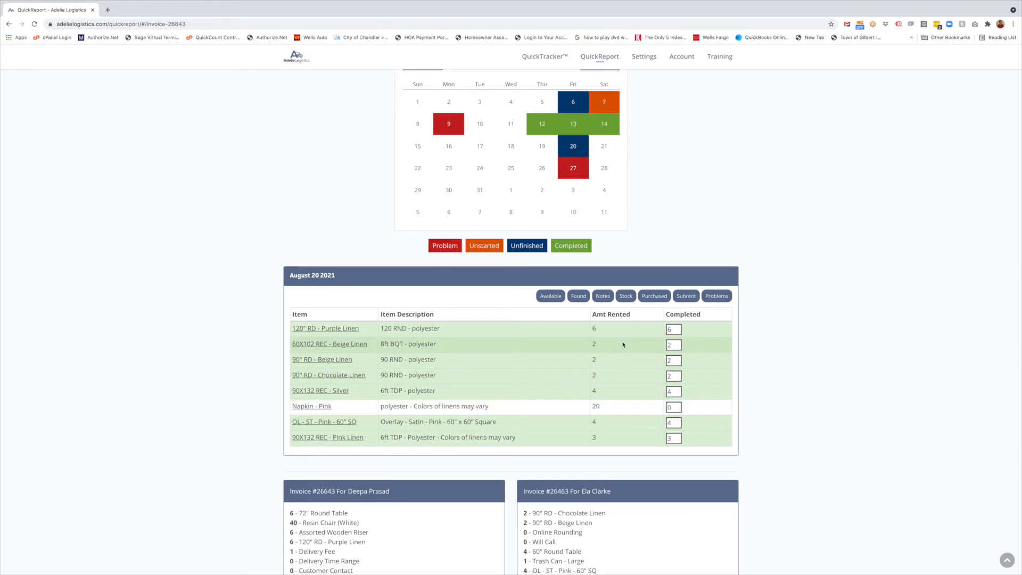
double_click(596, 407)
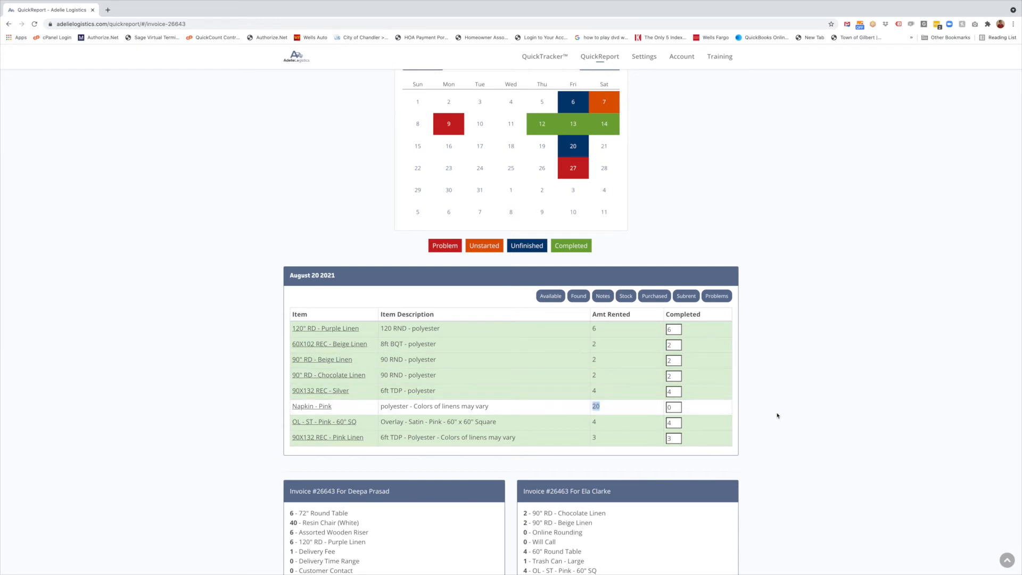
Show the Available column and set Napkin - Pink completed to 10 of 20
click(549, 300)
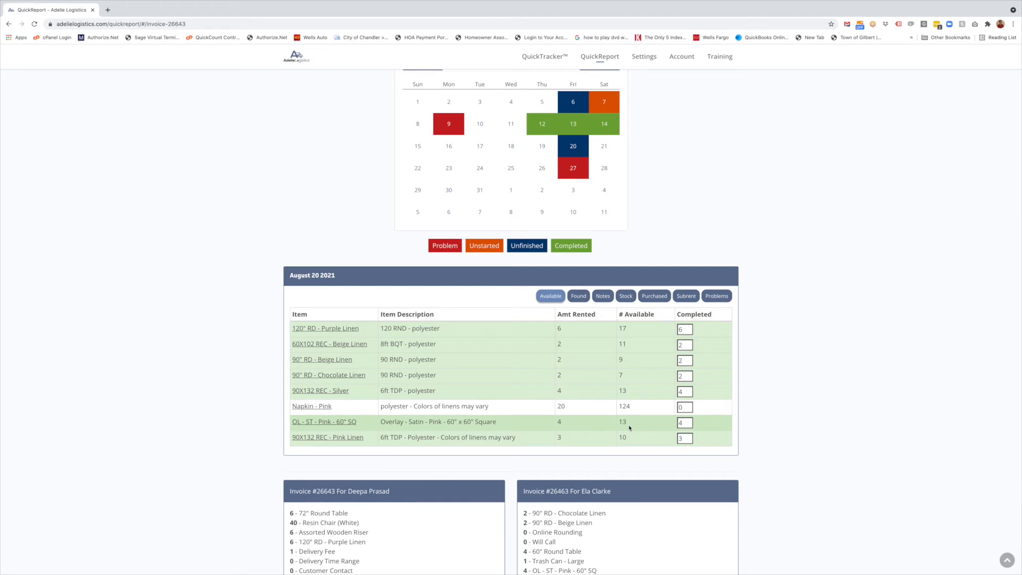
double_click(624, 406)
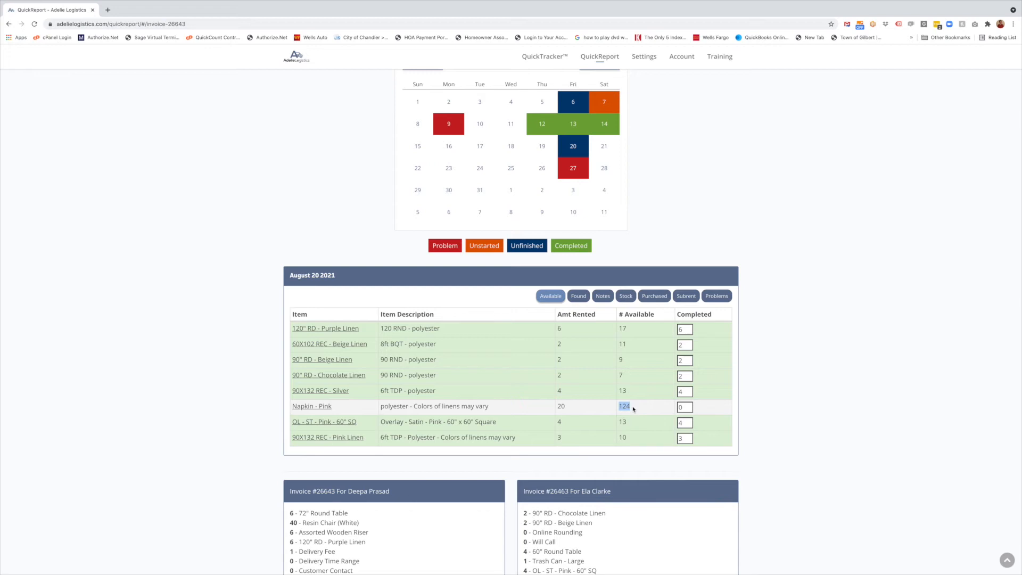
double_click(561, 406)
click(678, 410)
text(10)
Show the Found column and record 10 found for Napkin - Pink
click(581, 299)
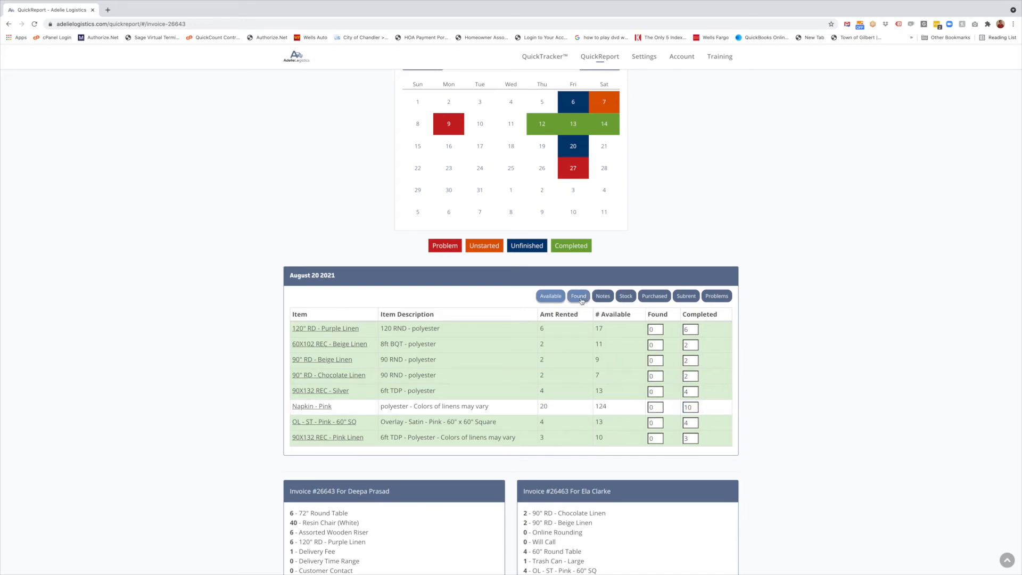
click(651, 407)
text(10)
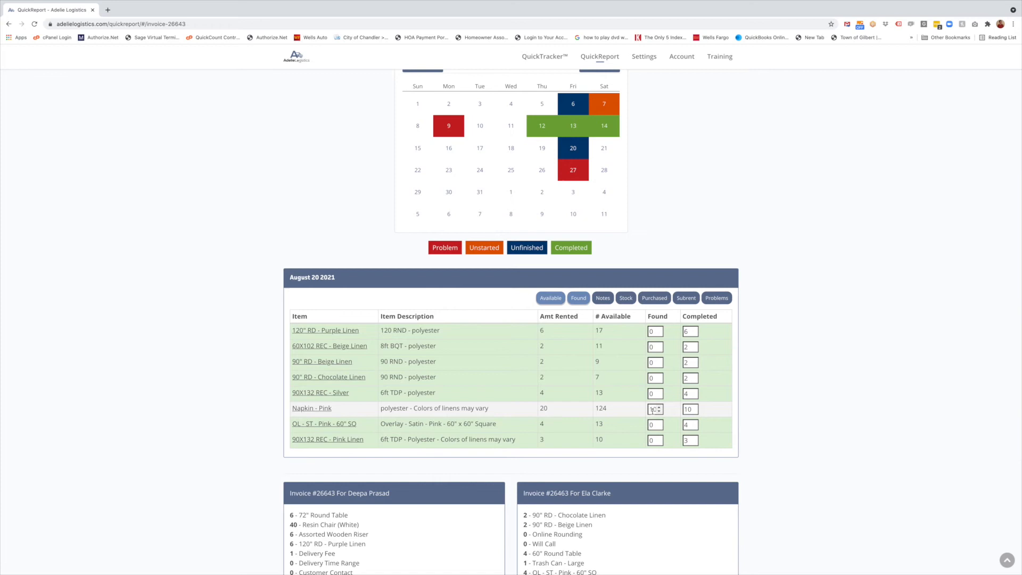
double_click(606, 408)
double_click(655, 409)
click(733, 413)
Show Notes and add Napkin - Pink note 'only found 10 (rest were left at the right house last week)'
click(603, 299)
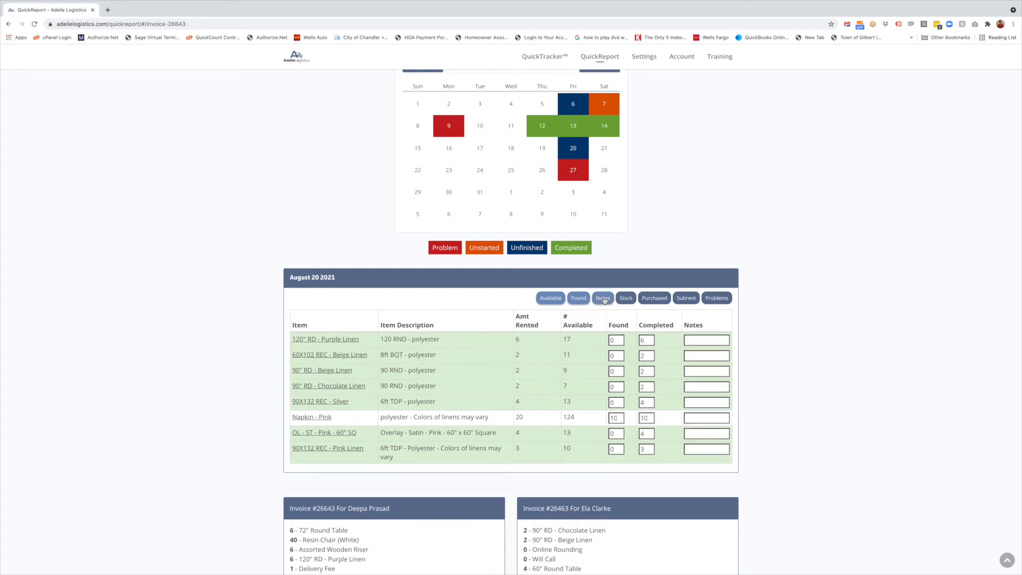
scroll(708, 435, down, 1)
click(707, 418)
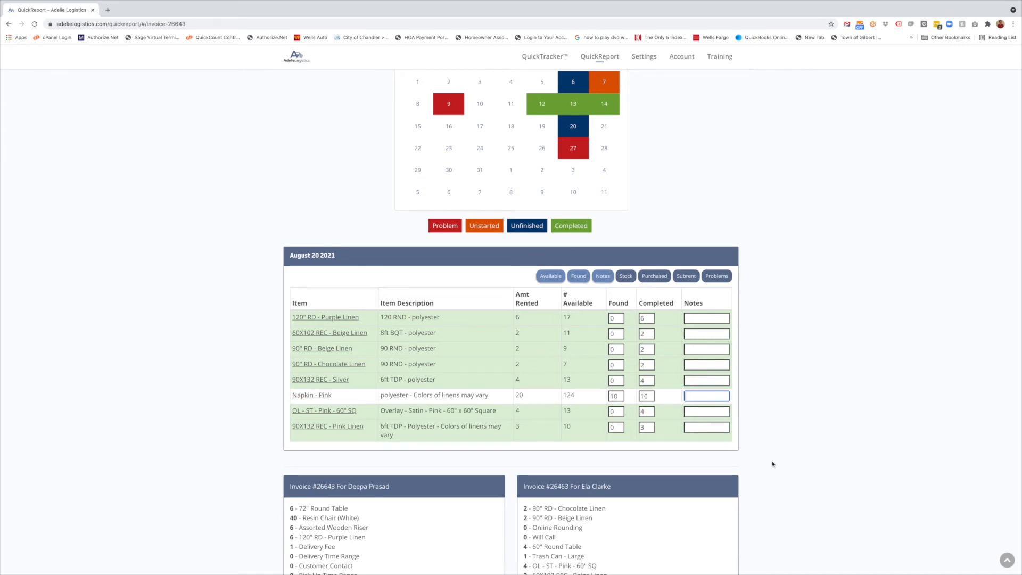
text(only found 10)
text( (rest were)
text( left at the)
text( right house las)
text(t week)
text())
click(760, 395)
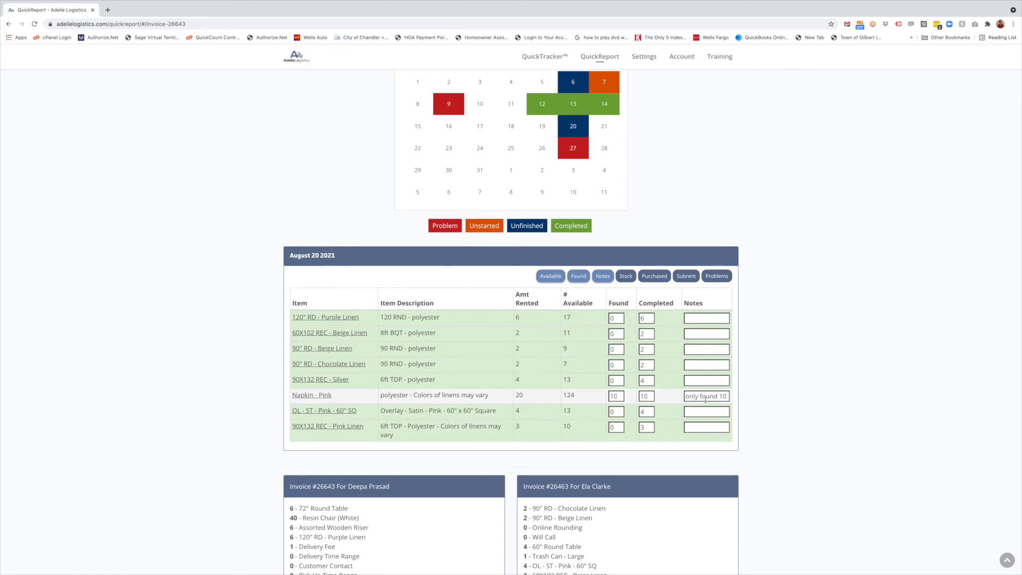
drag(689, 398, 728, 397)
click(758, 399)
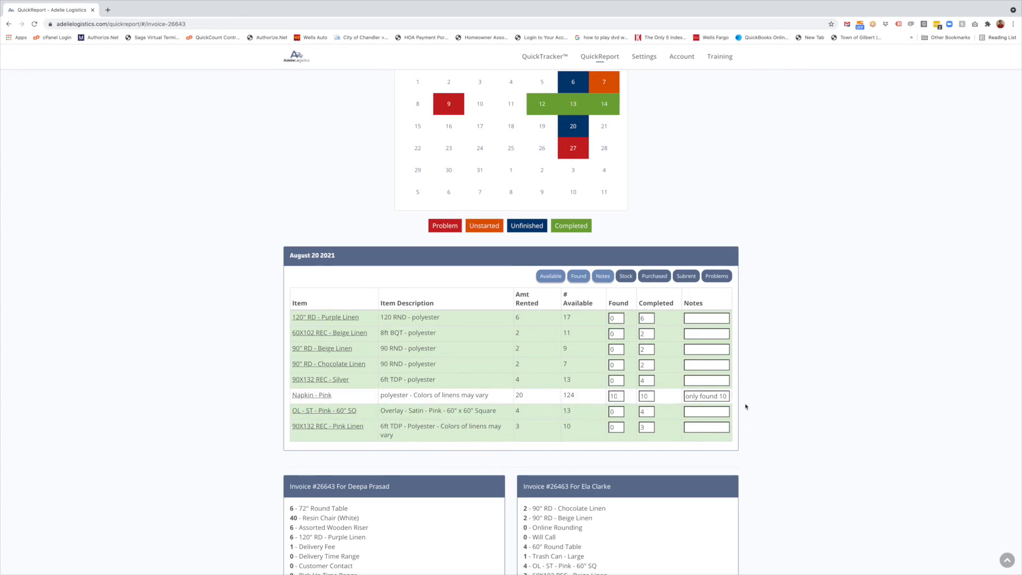
scroll(772, 404, up, 1)
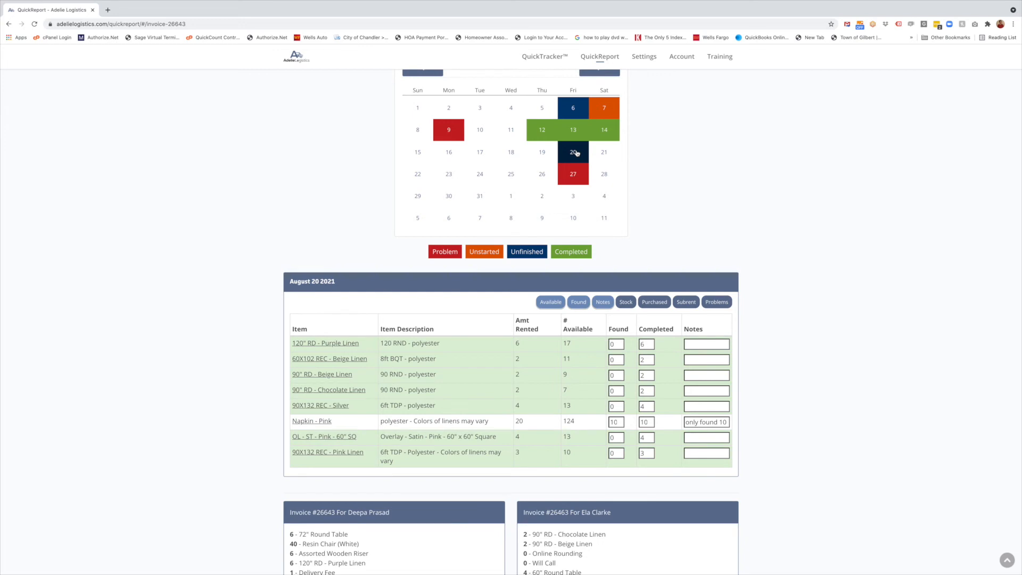
double_click(615, 422)
double_click(644, 422)
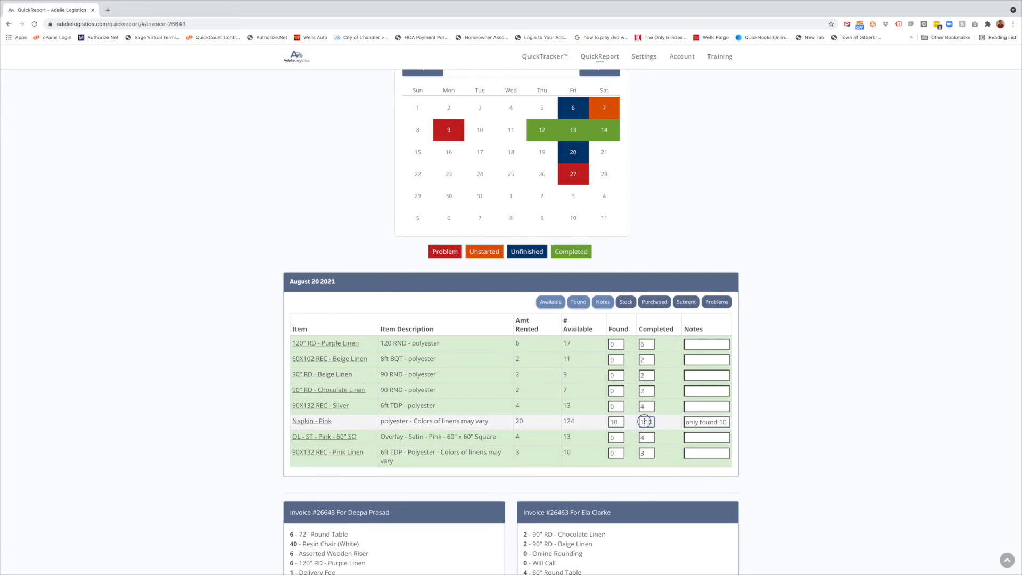
click(519, 420)
click(708, 422)
drag(722, 424, 730, 424)
click(717, 424)
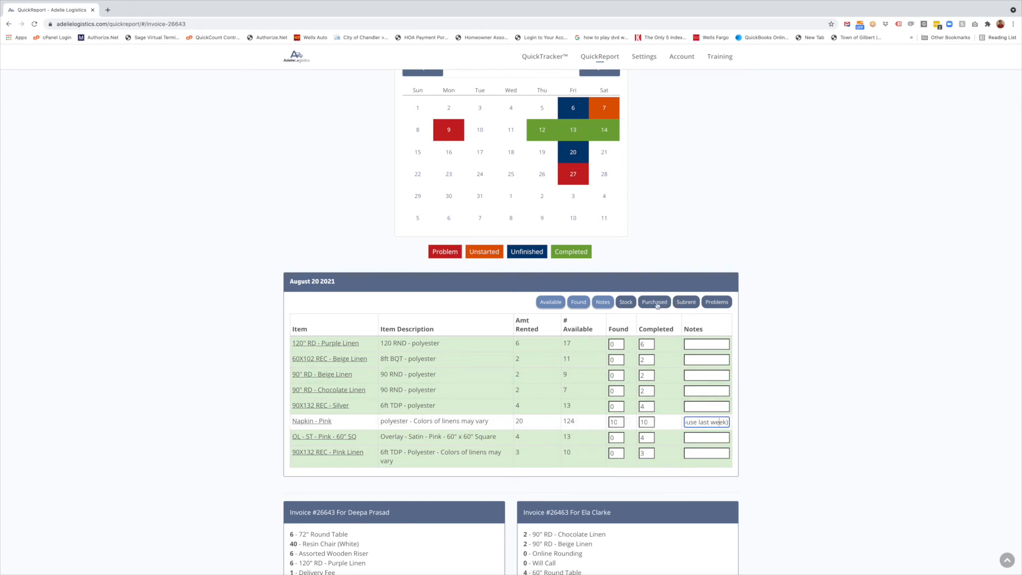
Show the Stock column and check Napkin - Pink's 124 in stock and its invoice allocation
click(628, 303)
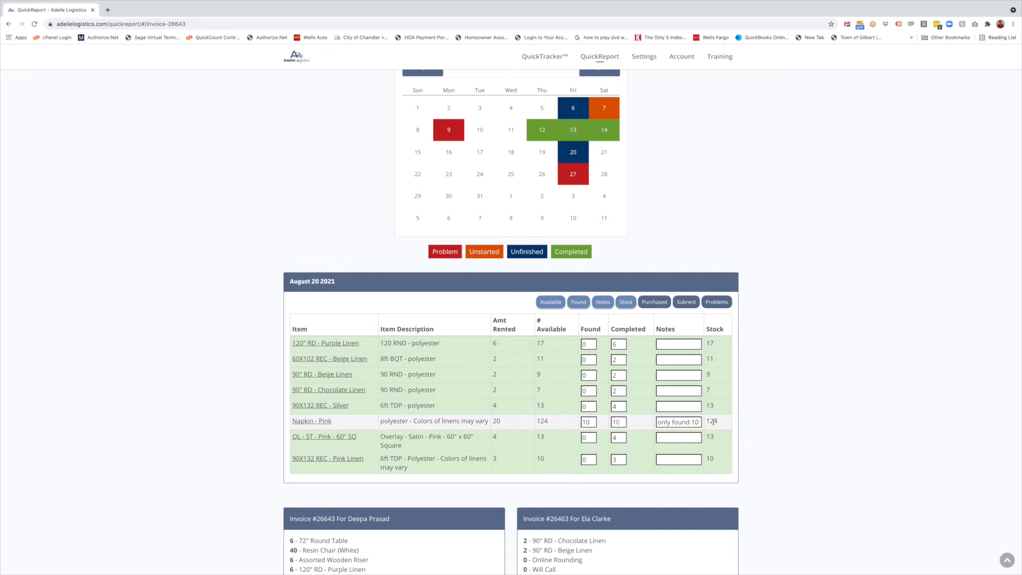
double_click(714, 422)
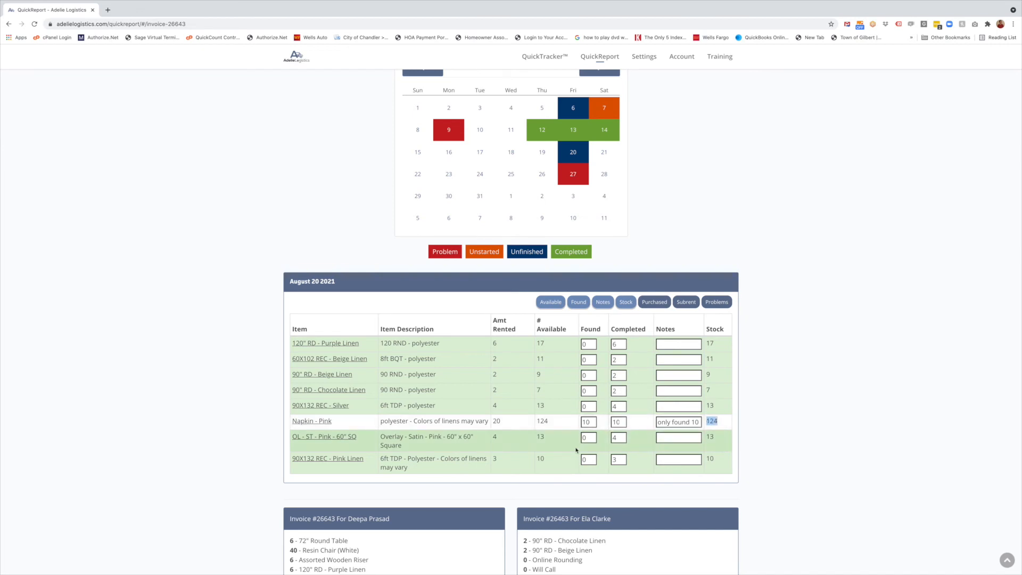
double_click(543, 421)
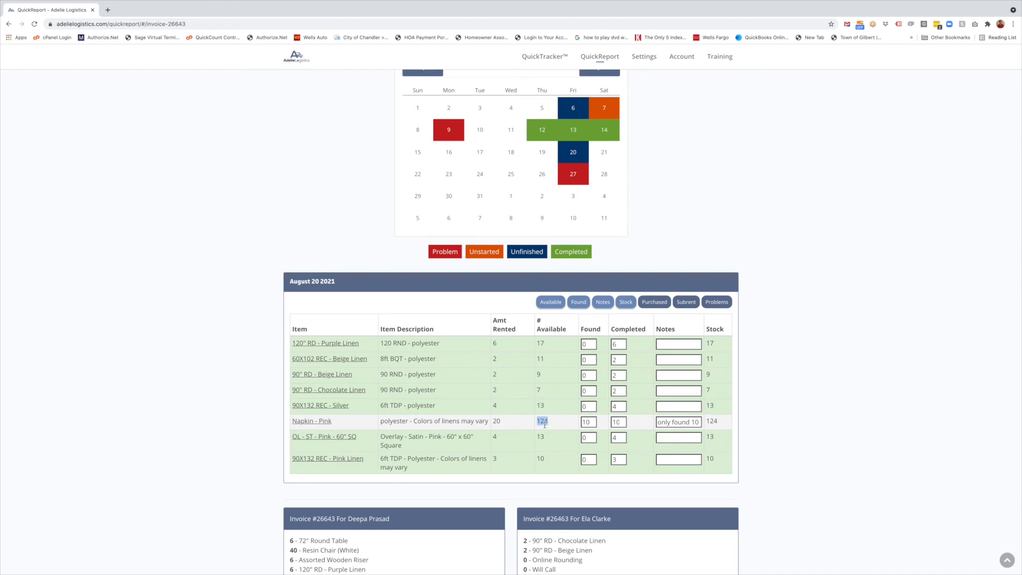
click(317, 422)
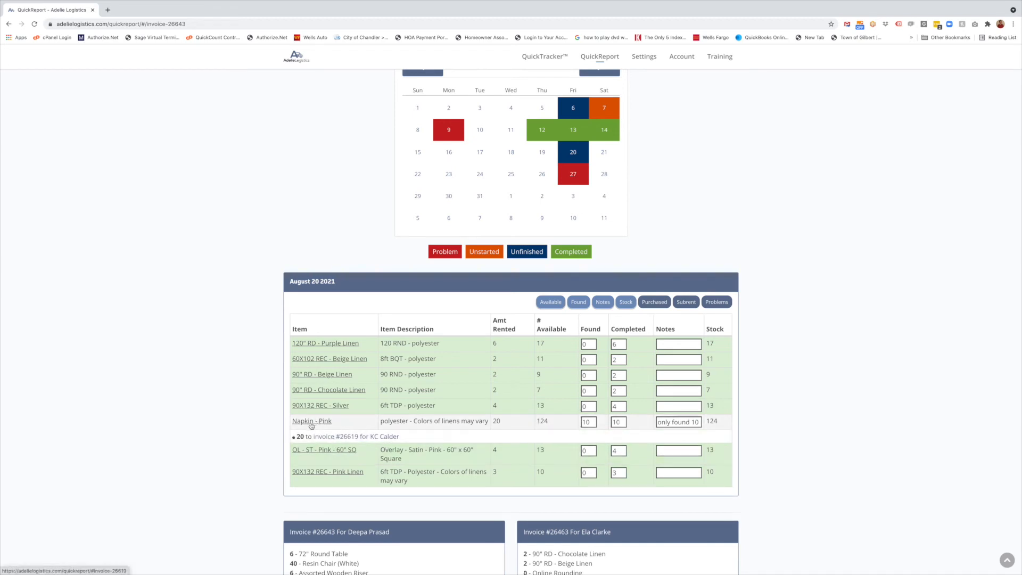
click(367, 424)
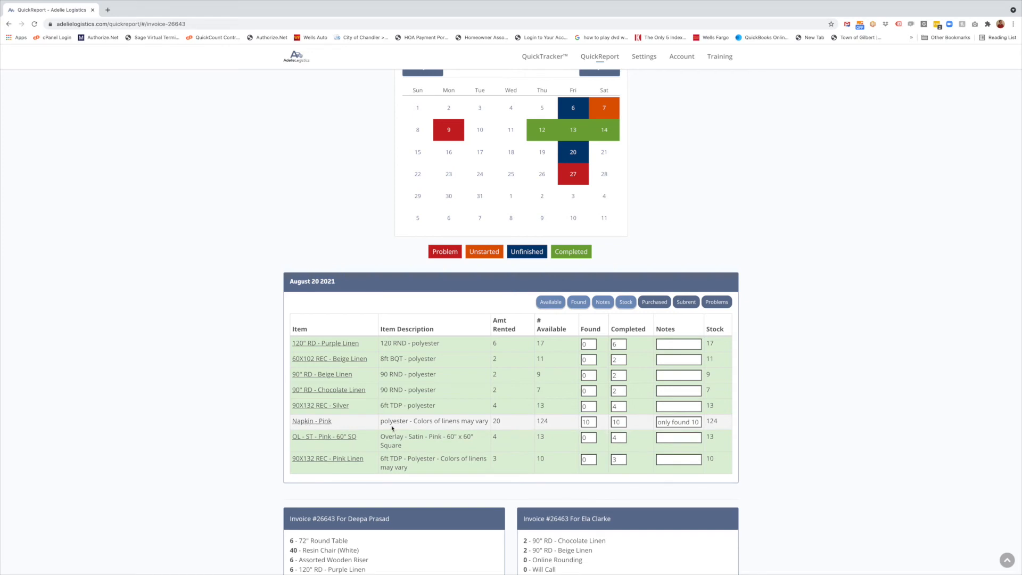
scroll(586, 434, up, 1)
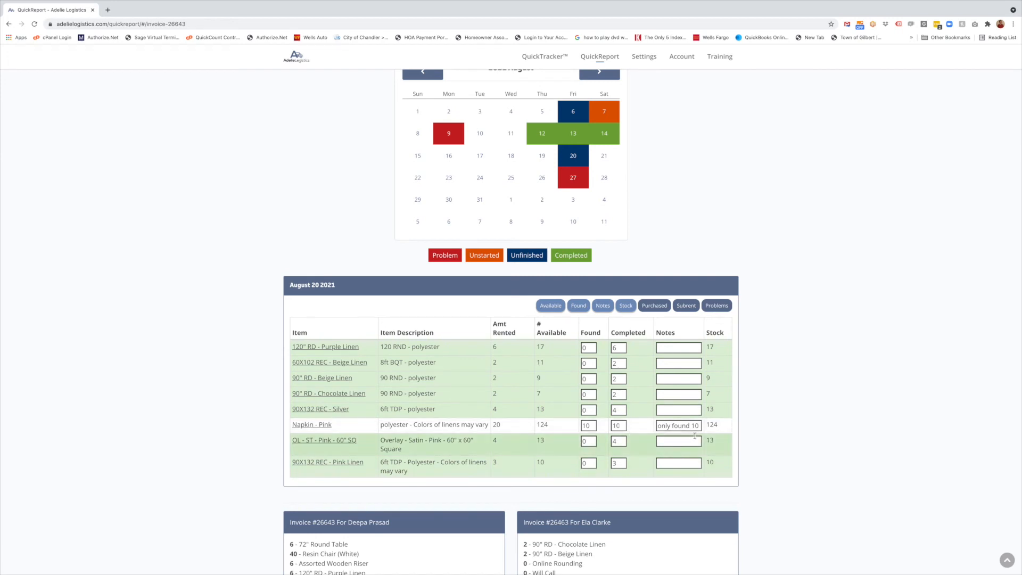
scroll(586, 267, up, 1)
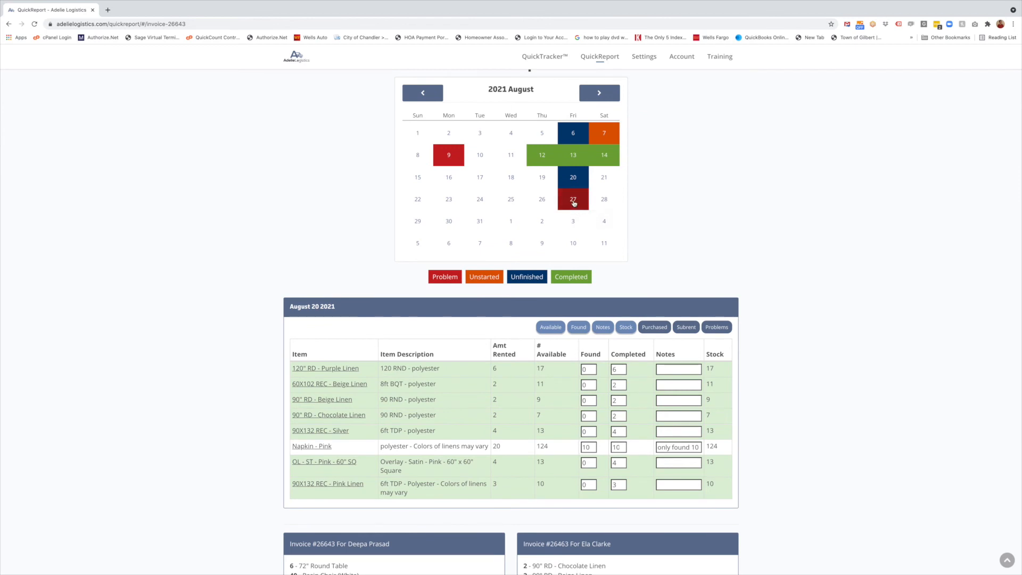
Load the August 27 2021 Linens report and confirm Runner - Polyester shows 0 available and 0 stock
click(574, 203)
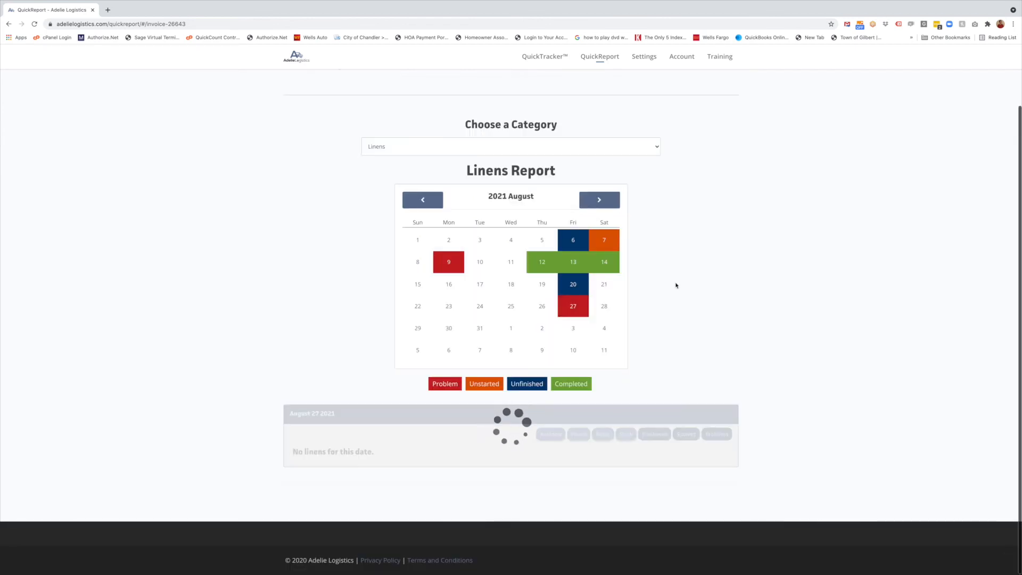
scroll(737, 353, down, 2)
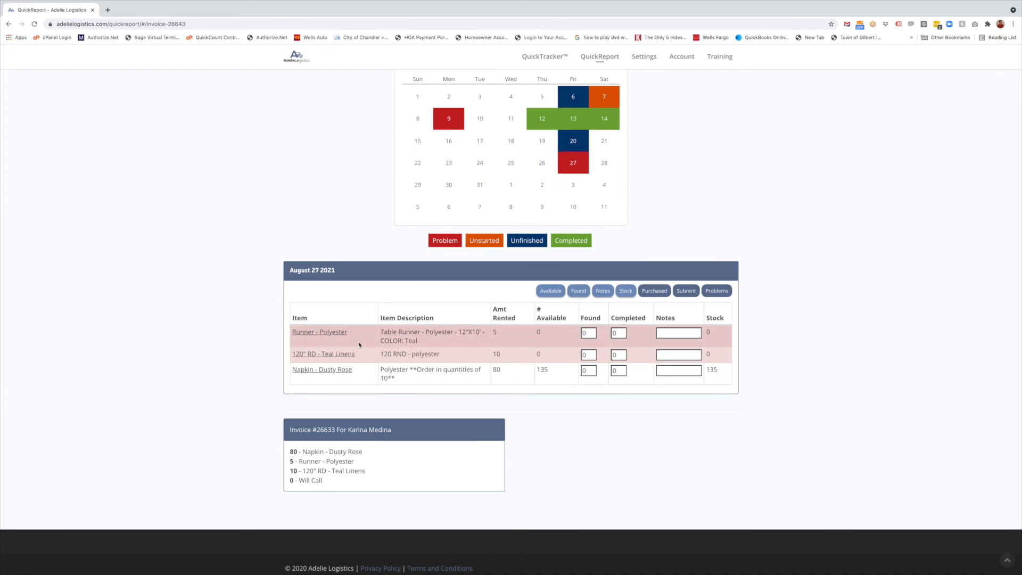
double_click(539, 331)
double_click(708, 333)
click(712, 359)
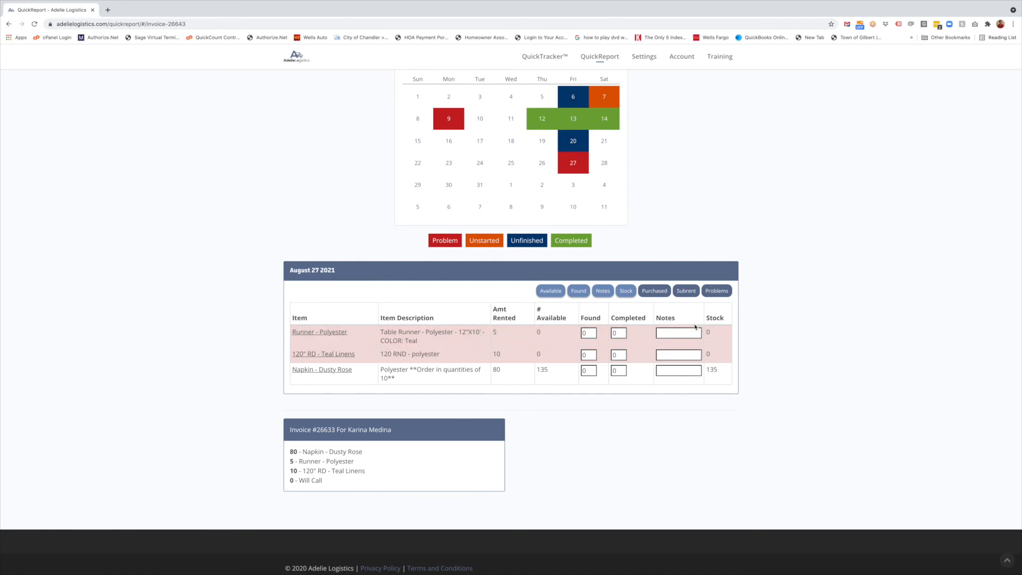
Show the Purchased column and record 5 purchased for Runner - Polyester
click(654, 292)
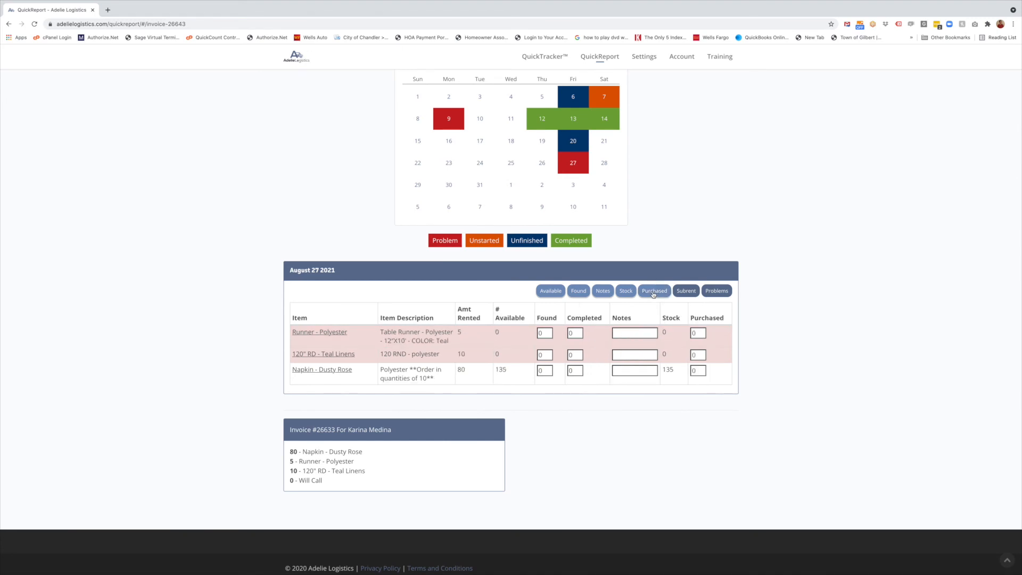
double_click(691, 334)
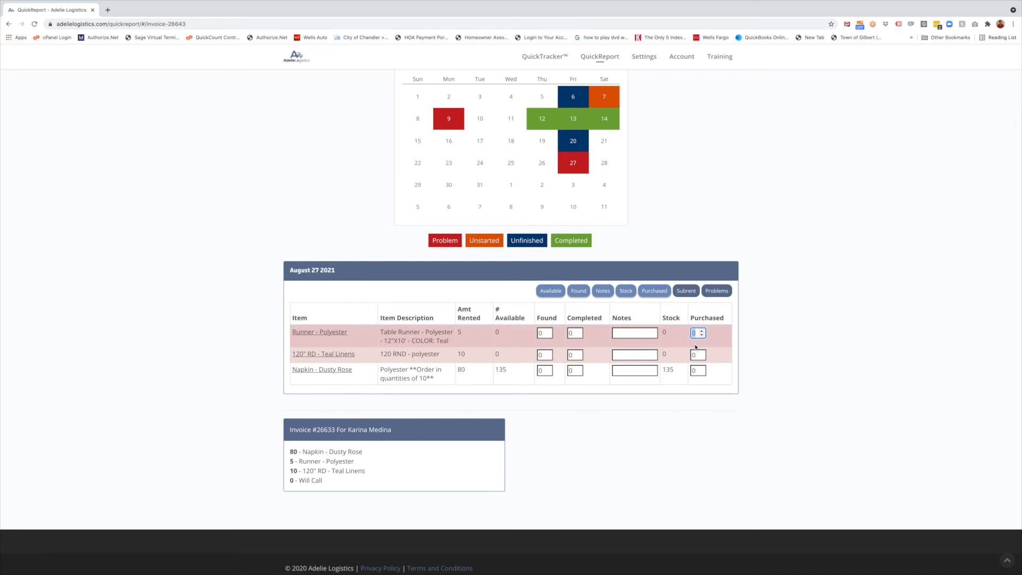
text(5)
click(770, 336)
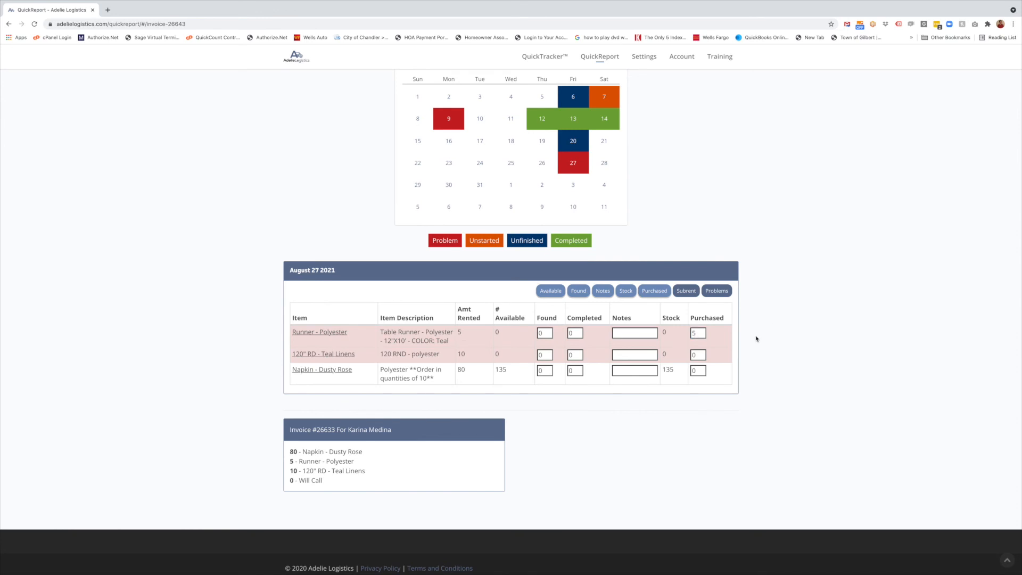
Note on the runner row '5 Coming from GBS' with its PO number, expected to arrive Tues 8/24
click(621, 332)
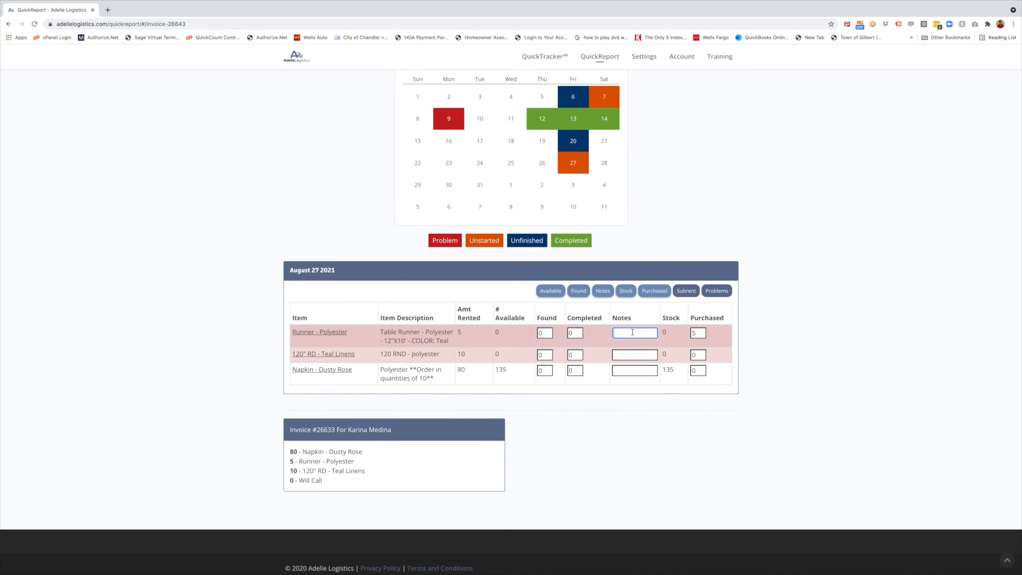
text(5 Com)
text(ing from GBS)
text( PO)
text(#243)
text(1)
drag(635, 332, 658, 335)
key(Right)
text(-)
text( expected to a)
text(rrive)
text( on)
text( Tues)
text( 8/24)
click(857, 346)
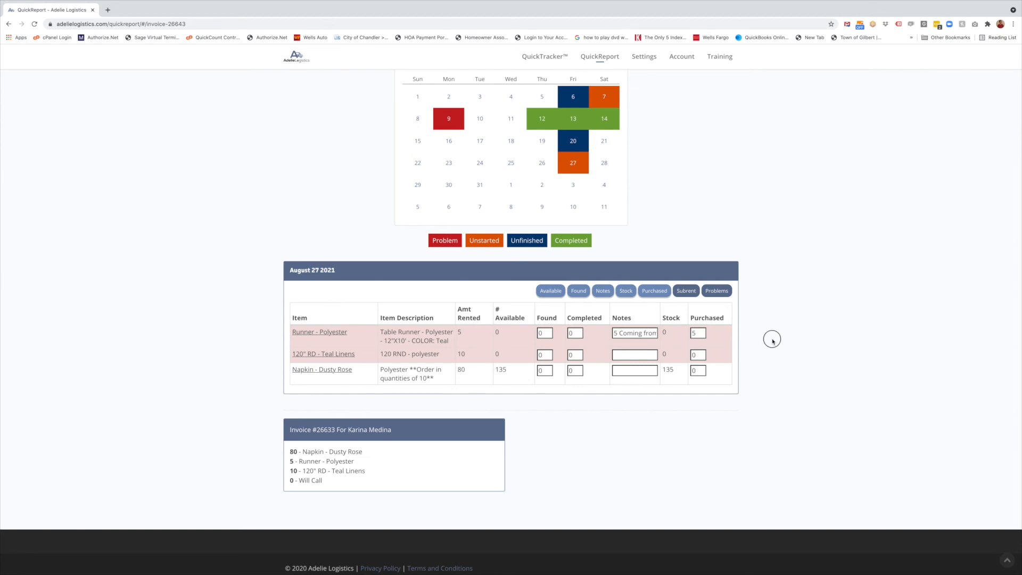
double_click(694, 334)
click(635, 336)
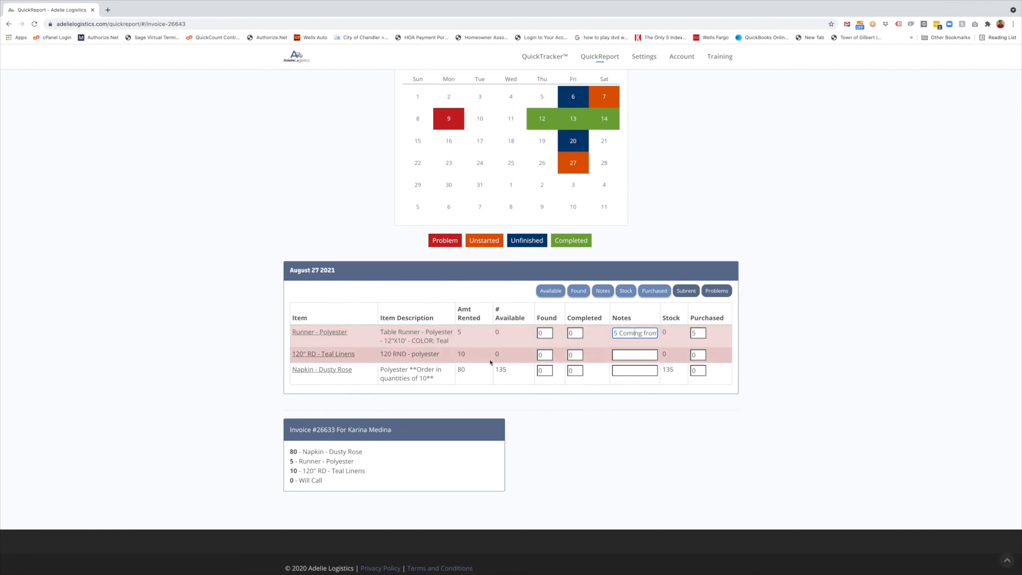
Show the Subrent column and record 5 subrented for 120" RD - Teal Linens
click(633, 355)
click(686, 291)
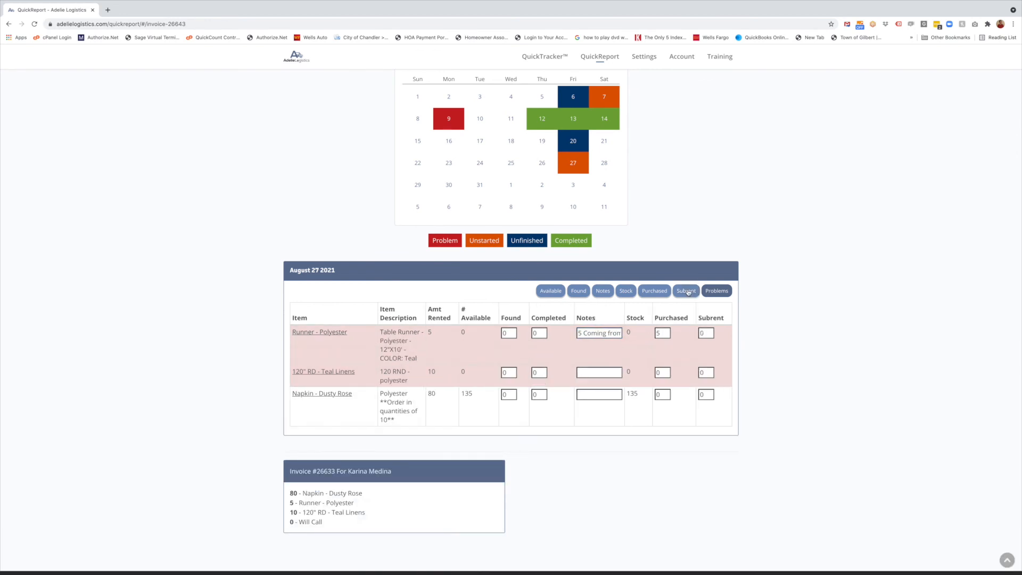
click(706, 372)
text(5)
Note on the Teal Linens row '5 Subrented from GBS' with its invoice number, expected Tues
click(599, 374)
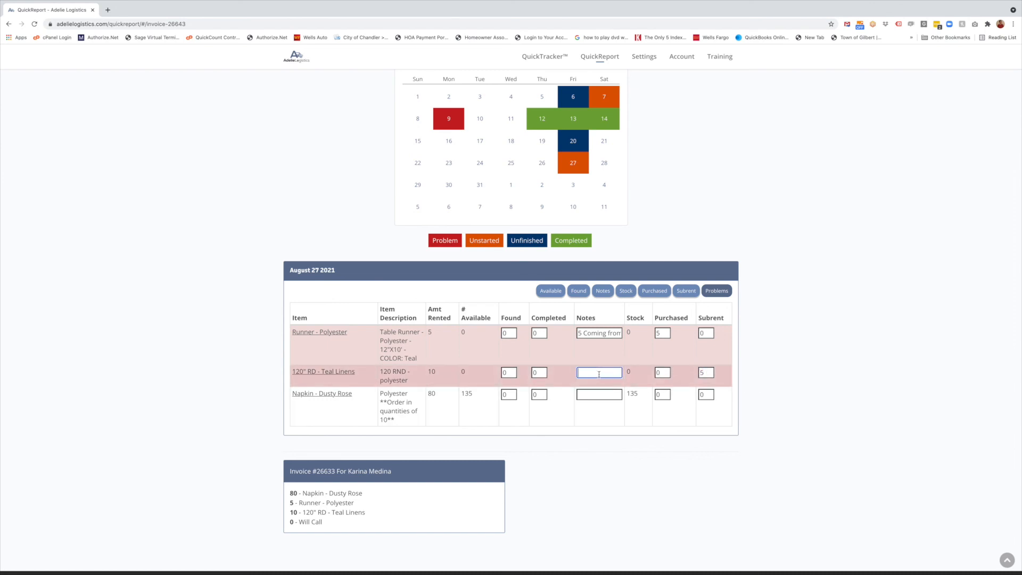
text(5 Subrented from GBS lvv. #5243)
drag(579, 373, 630, 374)
key(Right)
text(- Expected to arrive. on tues)
key(BackSpace)
key(BackSpace)
key(BackSpace)
key(BackSpace)
text(Tues.)
Enter 80 as the Napkin row's Completed count
click(744, 397)
scroll(744, 397, down, 1)
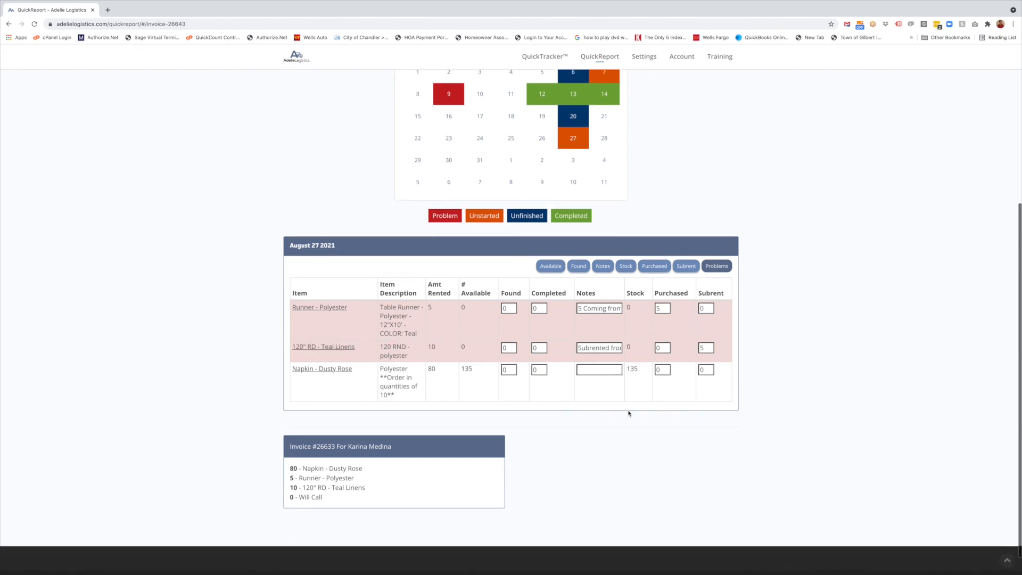
click(538, 370)
text(80)
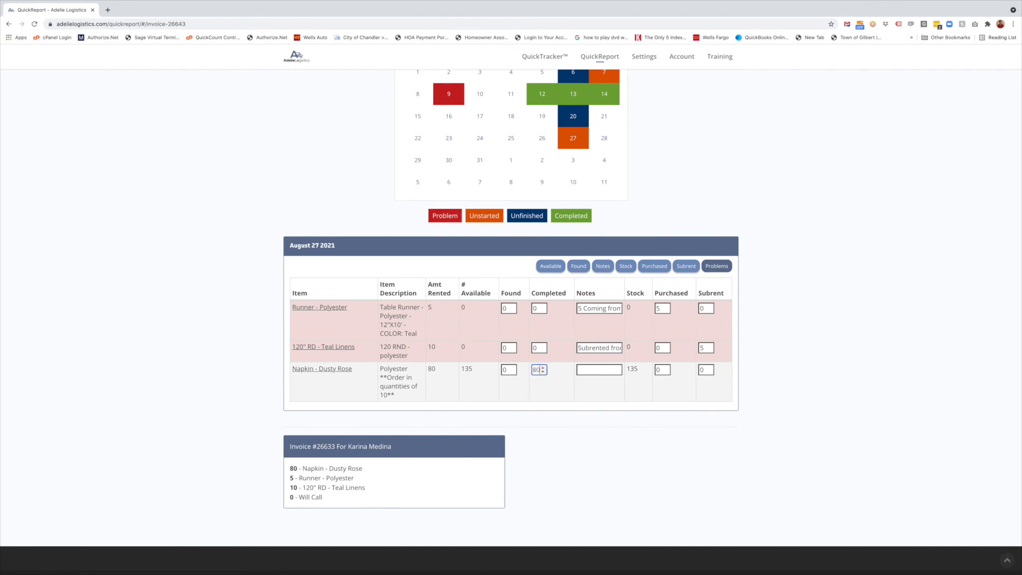
click(868, 406)
Enter Completed counts of 10 for Teal Linens and 5 for Runner - Polyester
scroll(792, 419, up, 1)
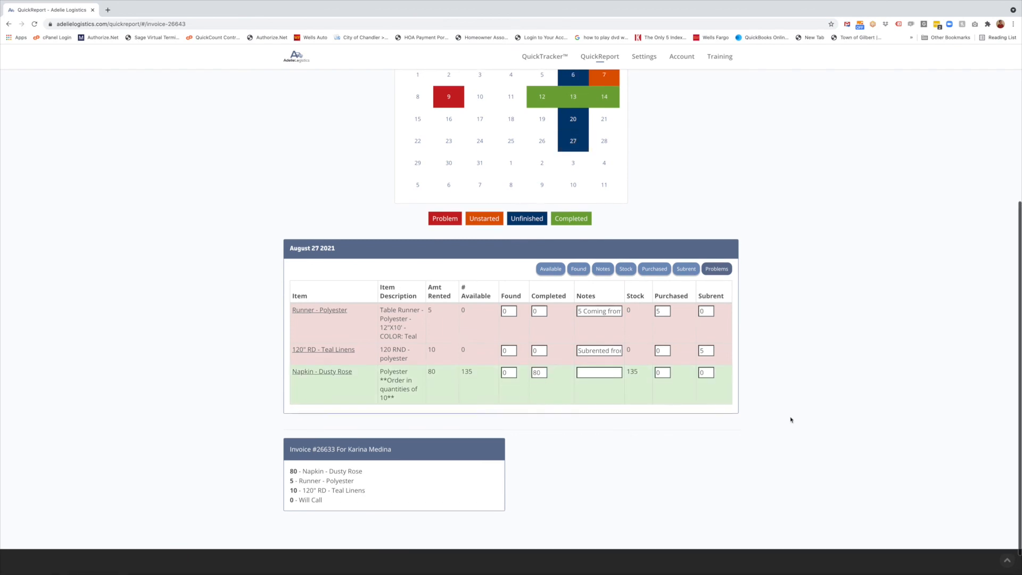
scroll(545, 237, up, 1)
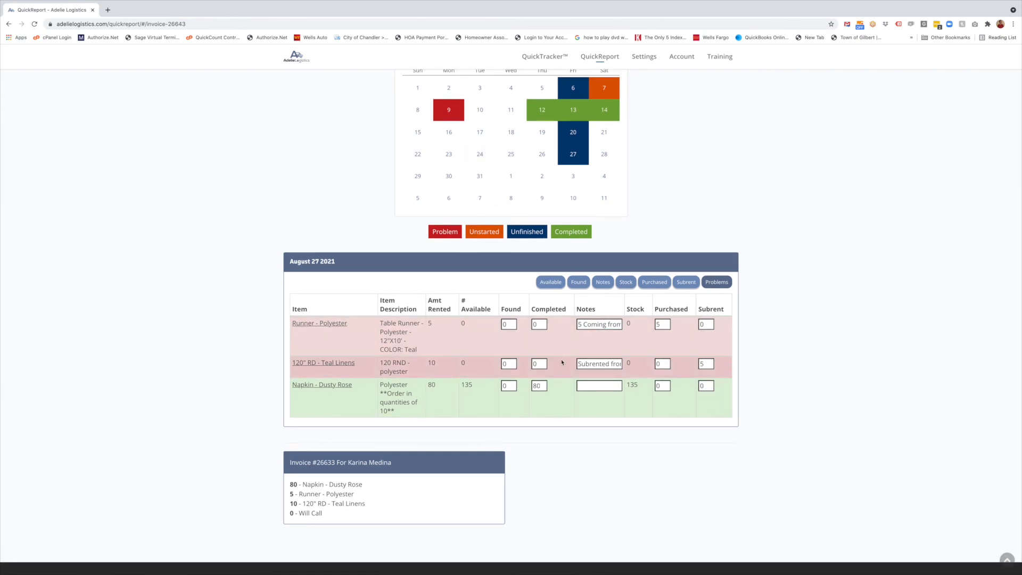
click(539, 364)
text(10)
click(539, 324)
text(5)
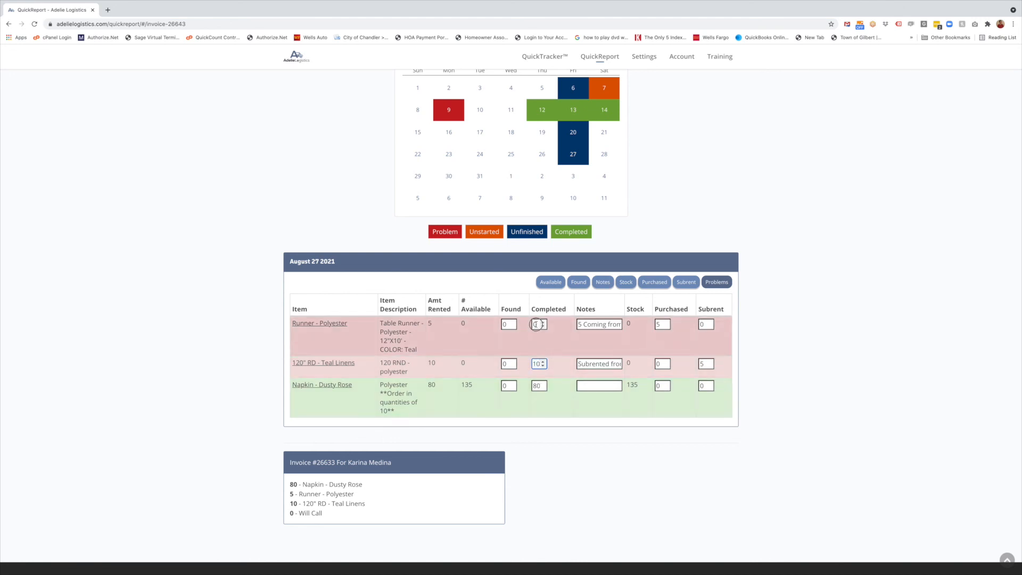
click(744, 377)
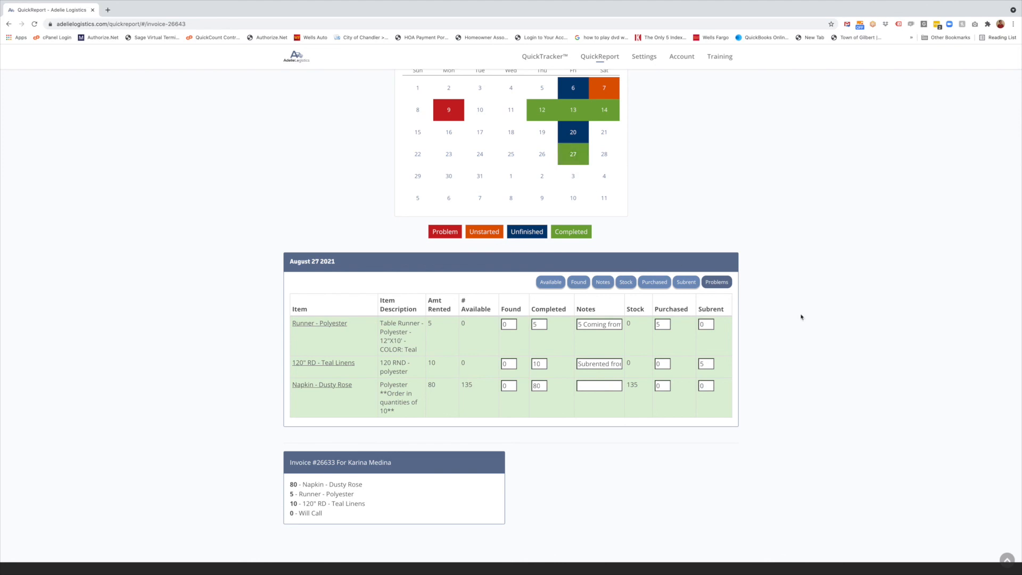
scroll(808, 320, down, 1)
scroll(807, 320, up, 1)
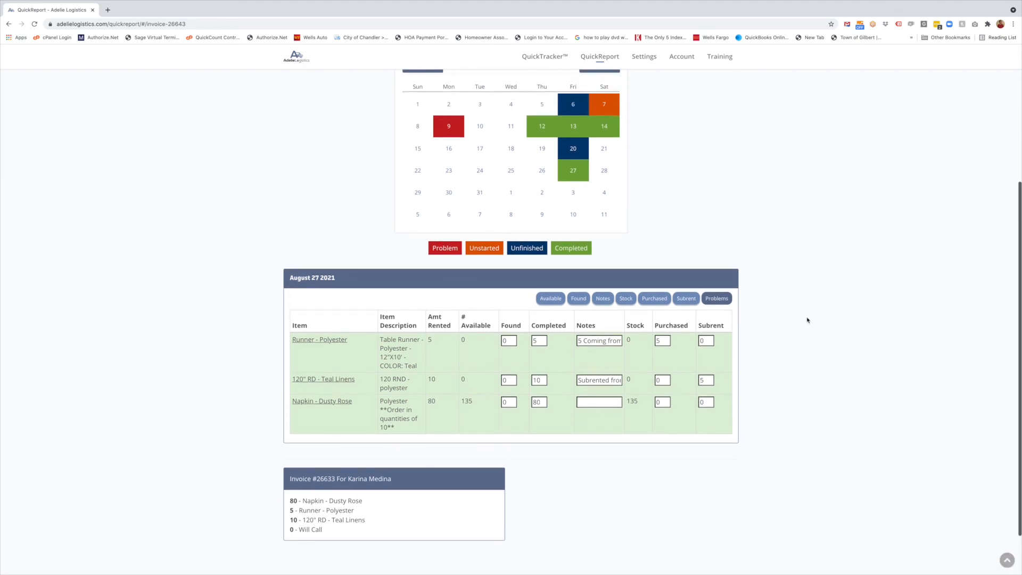
scroll(807, 320, up, 3)
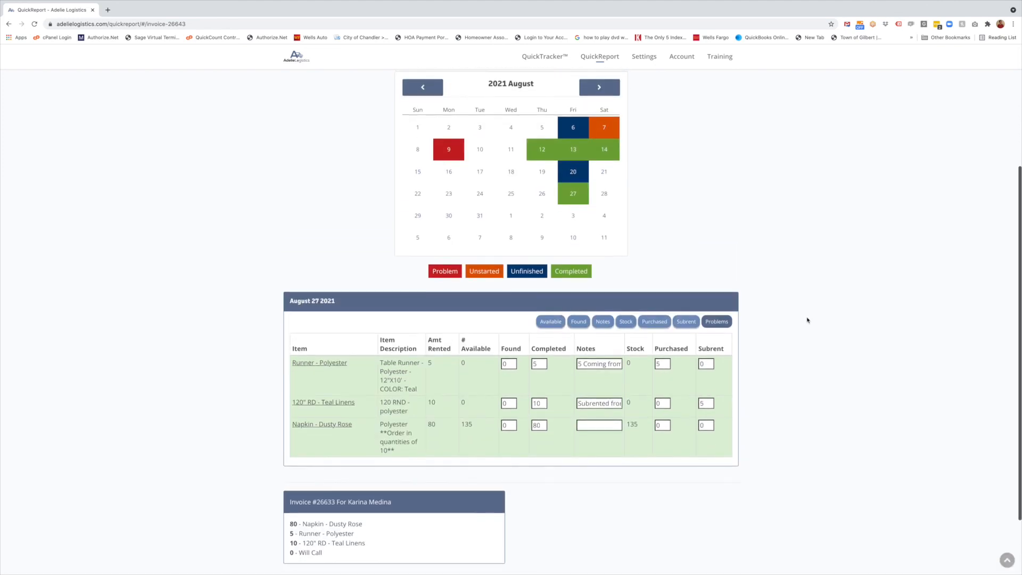
scroll(808, 320, up, 2)
click(533, 132)
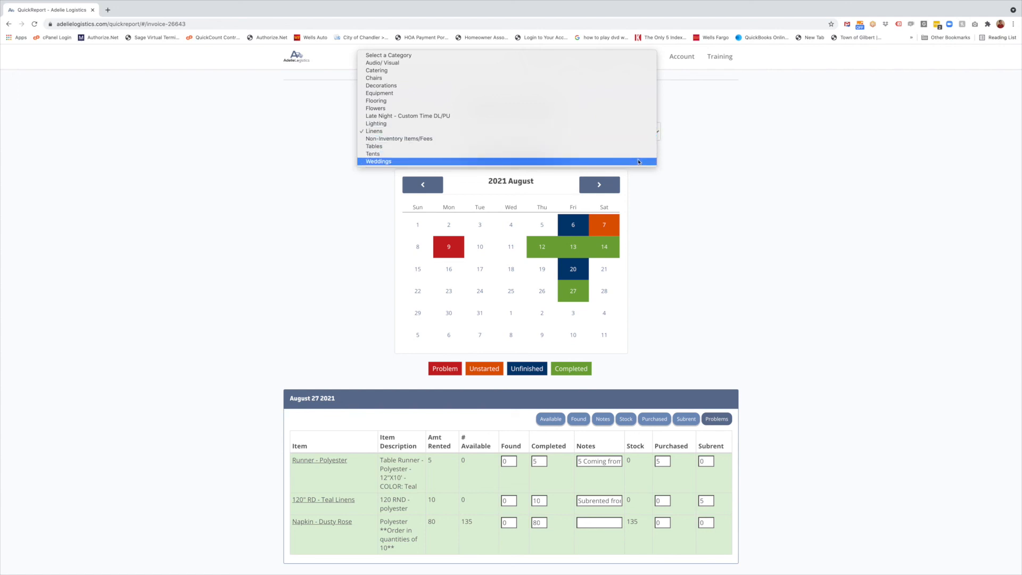
click(730, 258)
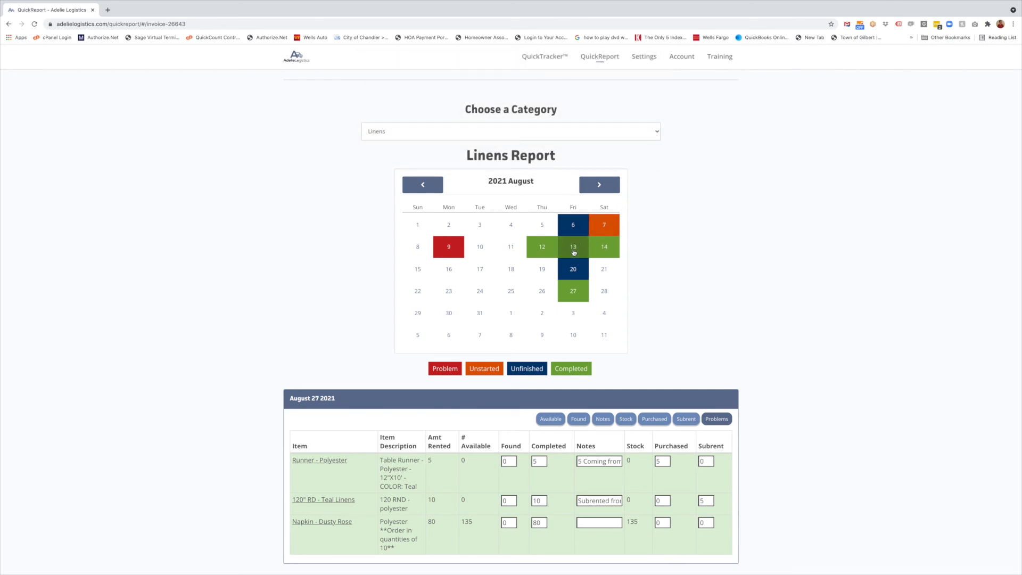
scroll(666, 270, down, 1)
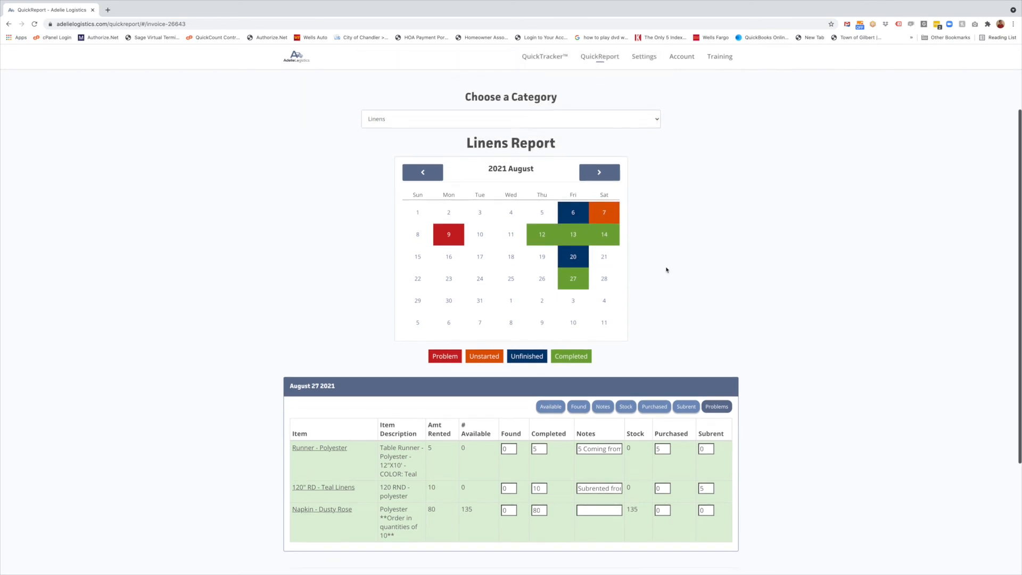
scroll(666, 270, down, 1)
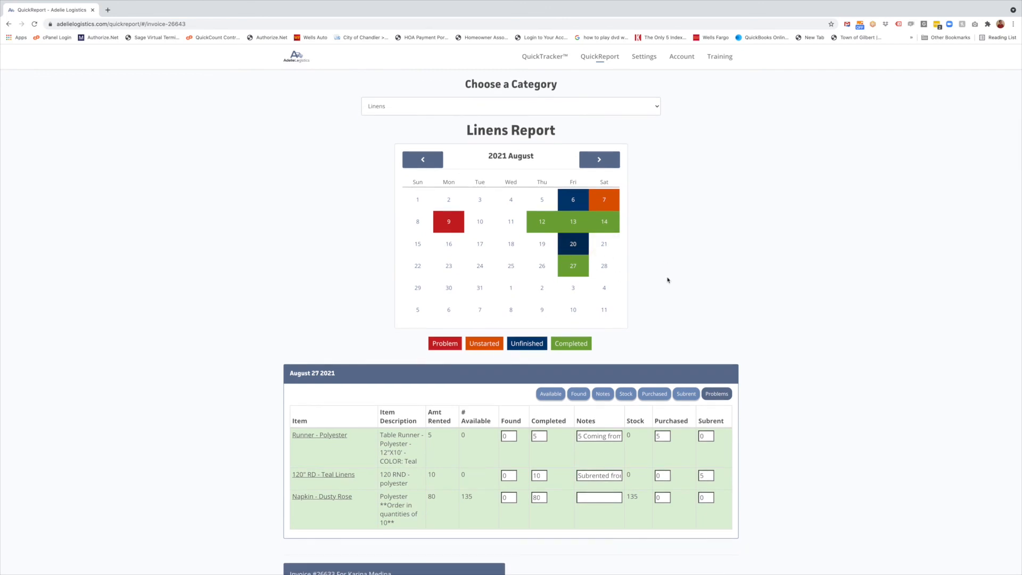
scroll(668, 281, down, 3)
scroll(544, 418, down, 3)
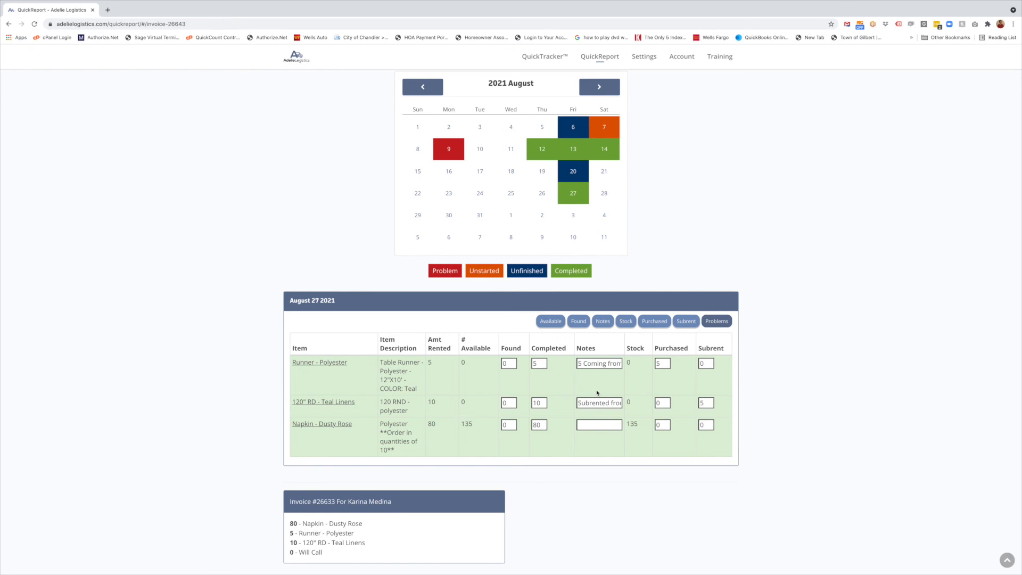
scroll(765, 389, down, 2)
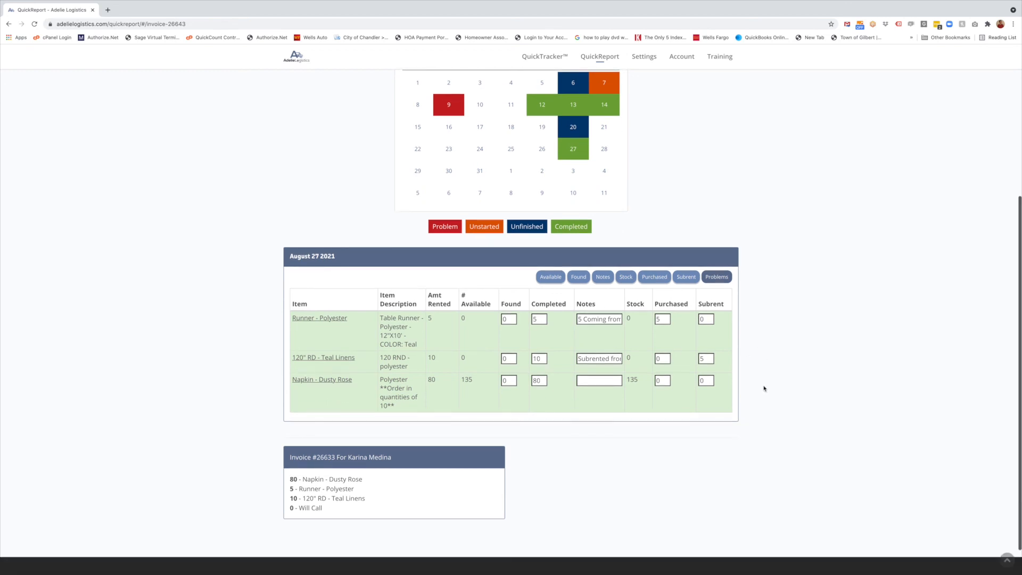
scroll(764, 388, down, 1)
scroll(764, 389, up, 3)
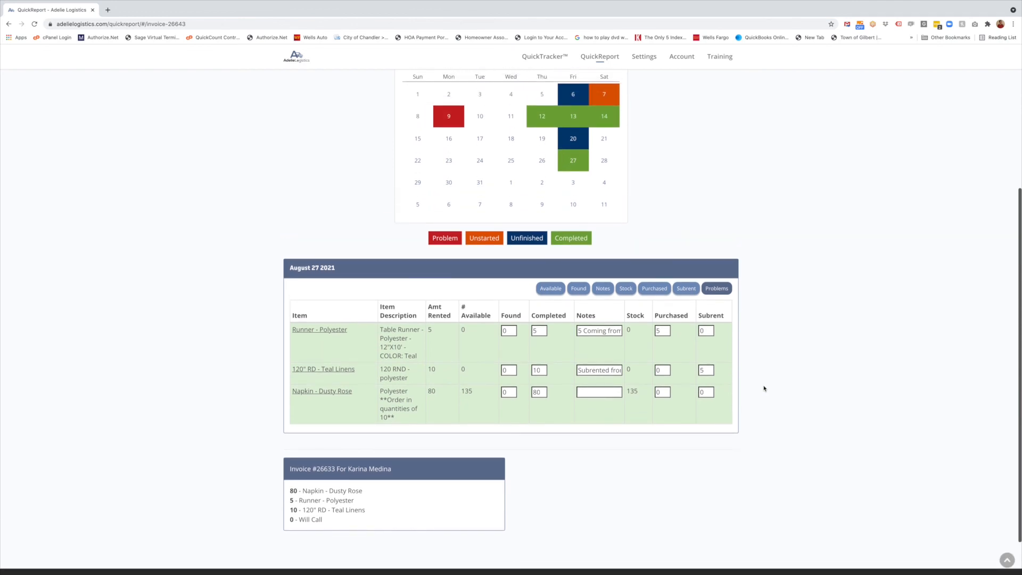